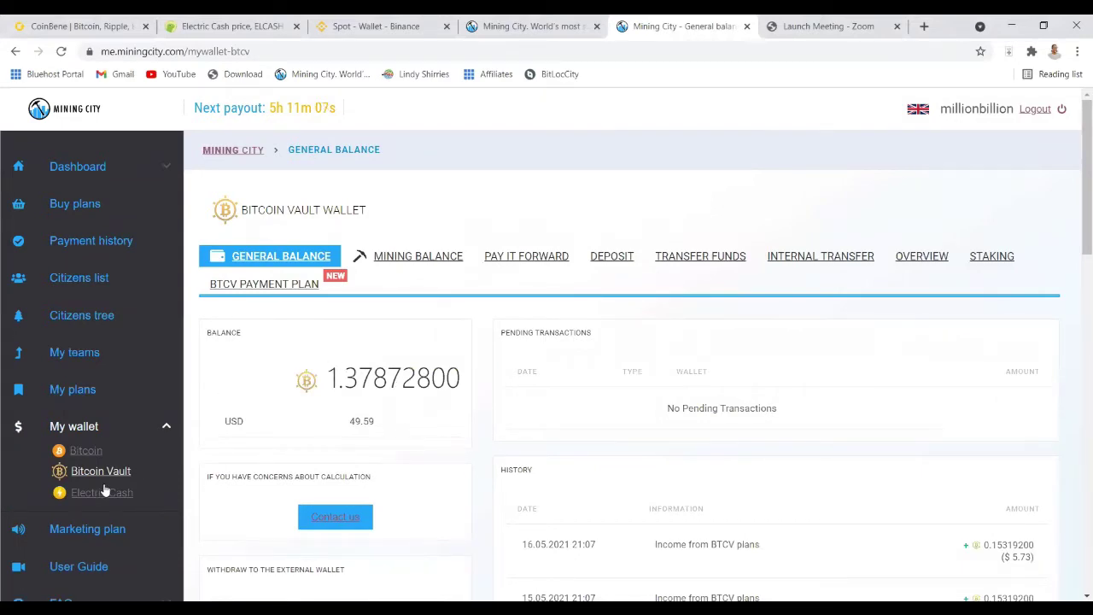
Step: Review the saved Bitcoin, Bitcoin Vault and Electric Cash addresses in Mining City Settings, then return to CoinBene
scroll(85, 515, down, 1)
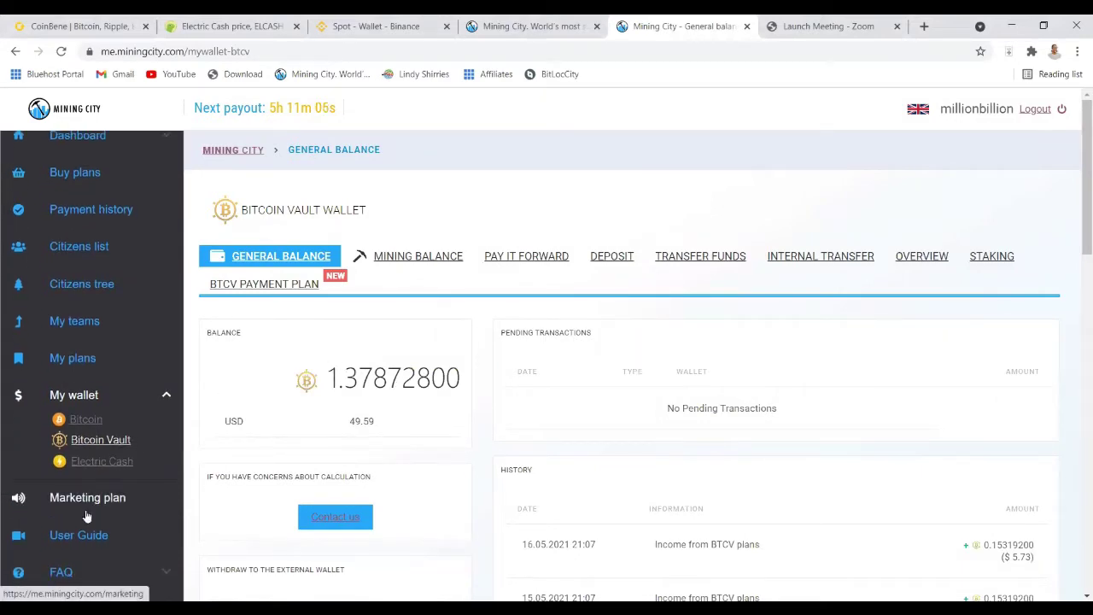
click(86, 515)
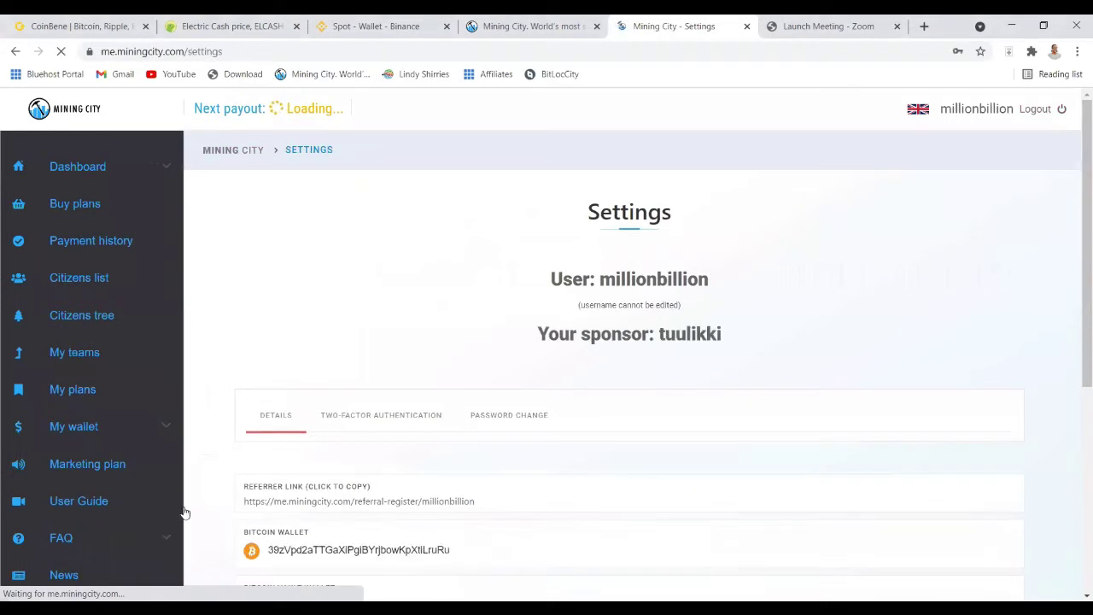
drag(1078, 259, 1076, 356)
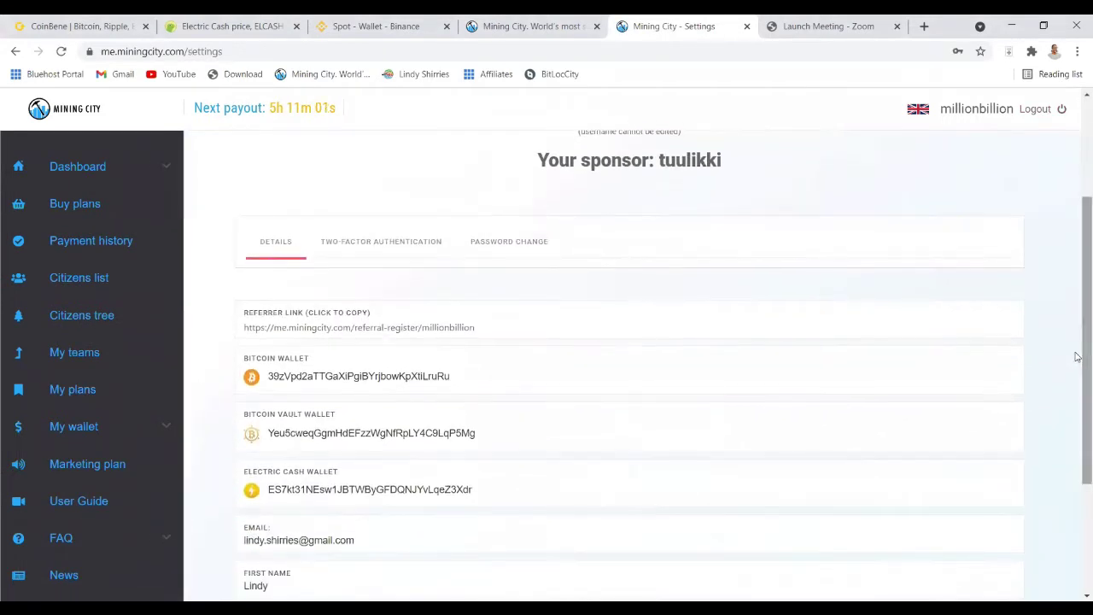
click(90, 26)
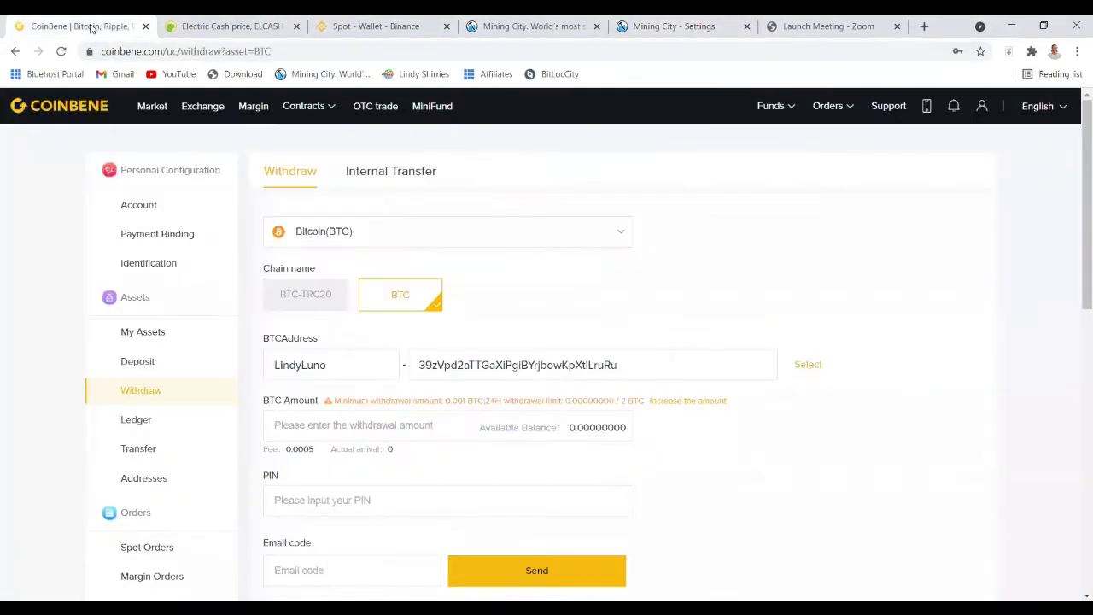
Step: Choose Bitcoin Vault (BTCV), then open its deposit page from the 'btc'-filtered asset balance list
click(413, 237)
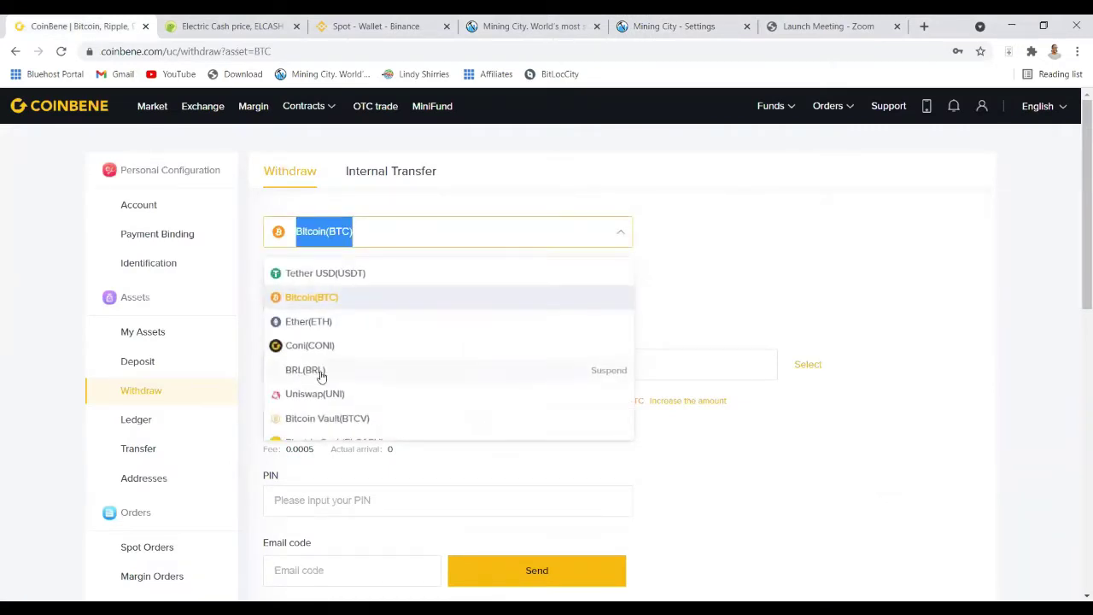
click(315, 424)
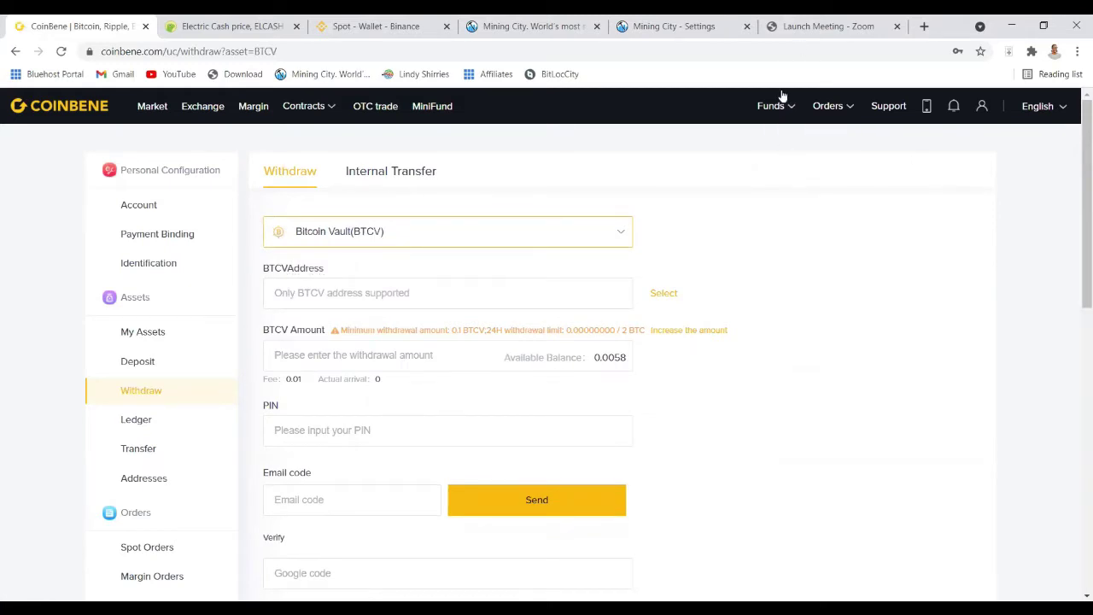
click(779, 140)
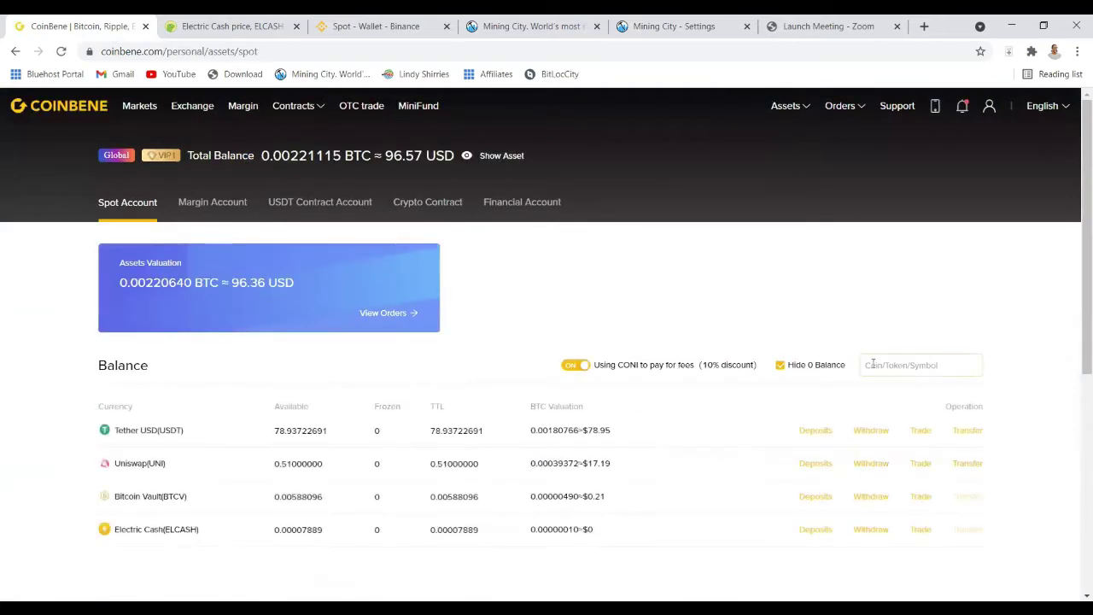
click(875, 365)
text(btcg)
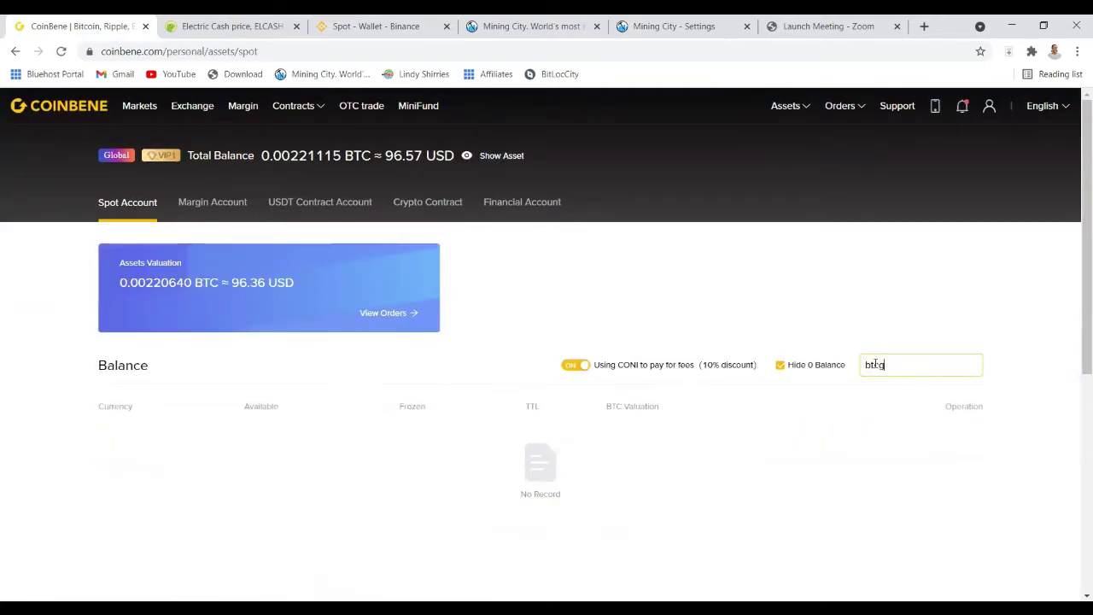
key(BackSpace)
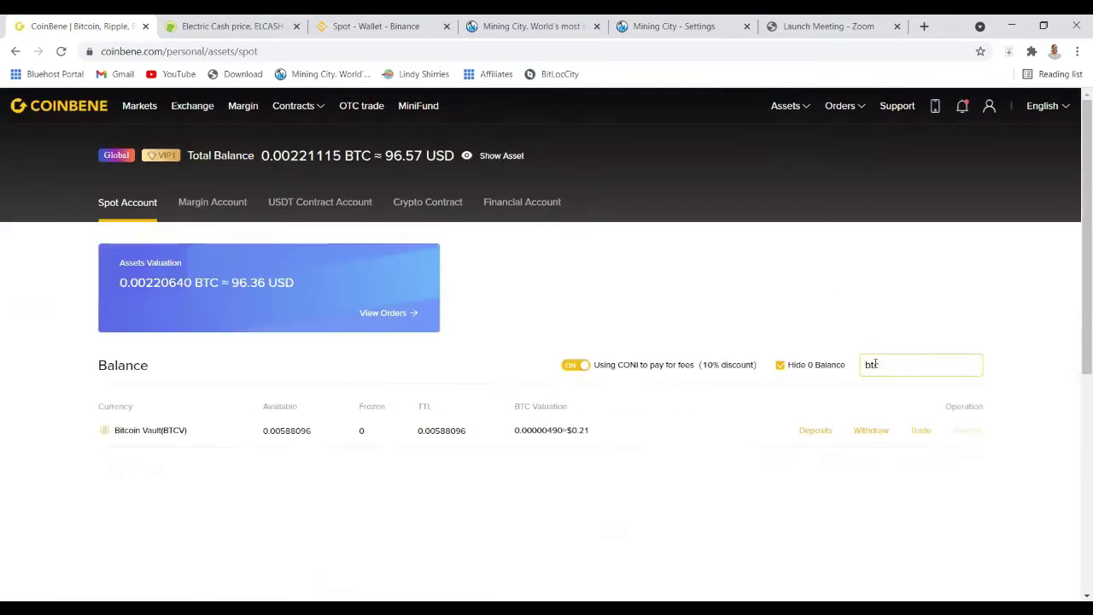
click(815, 431)
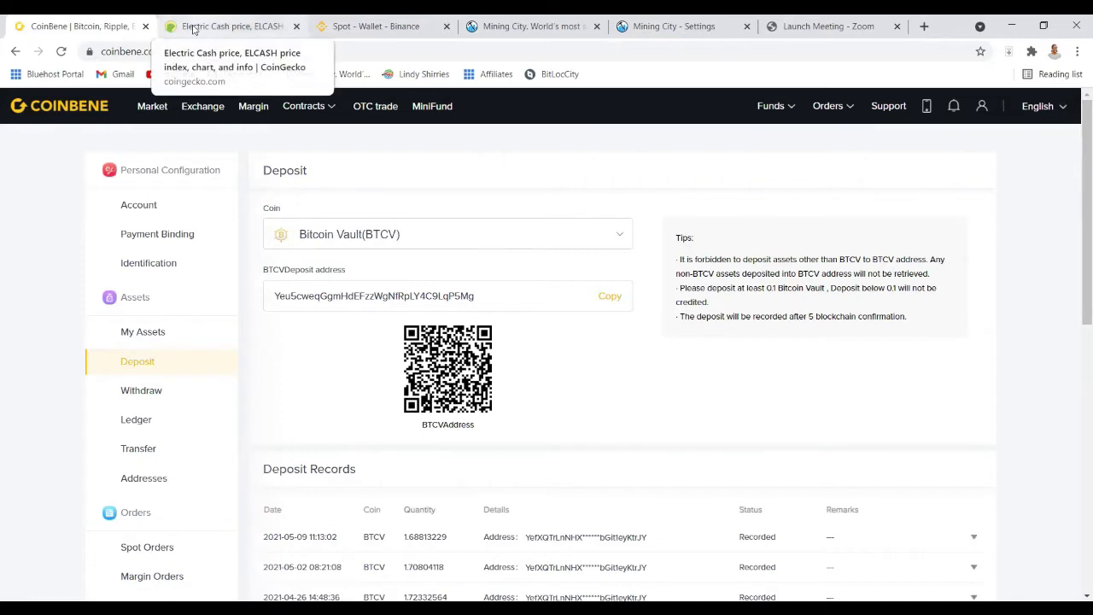
Step: Compare CoinBene's BTCV deposit address with Mining City's, close the homepage tab, and expand My wallet
key(ctrl+5)
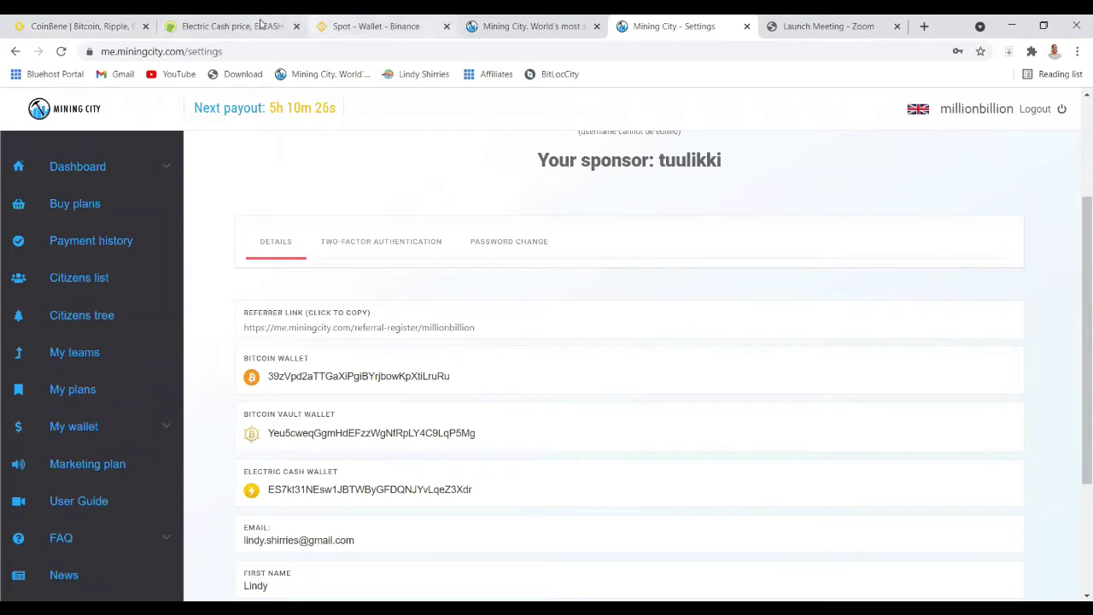
click(529, 38)
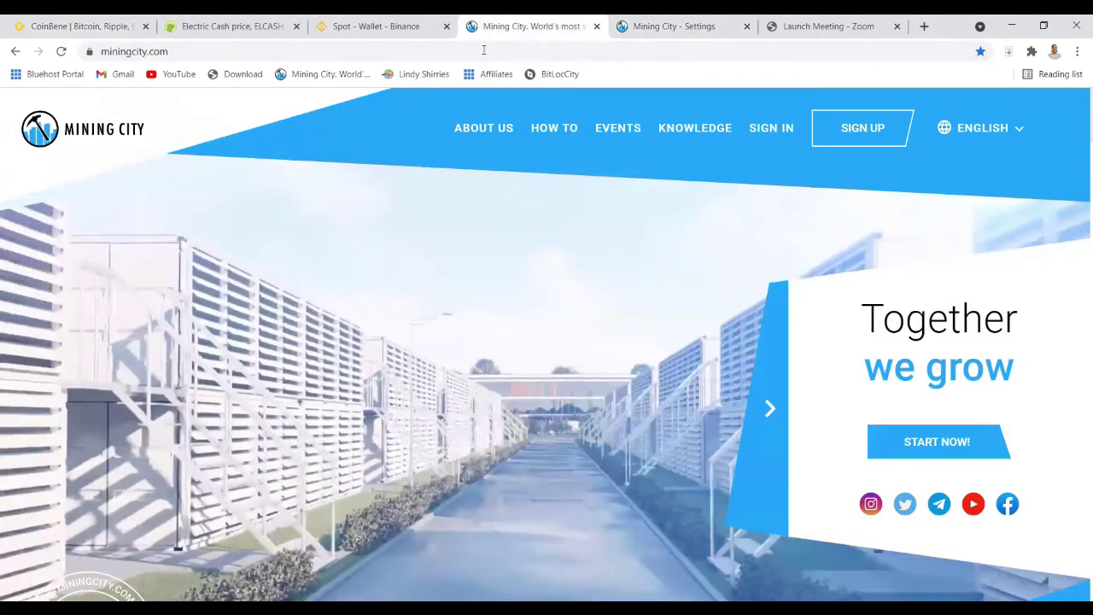
key(ctrl+w)
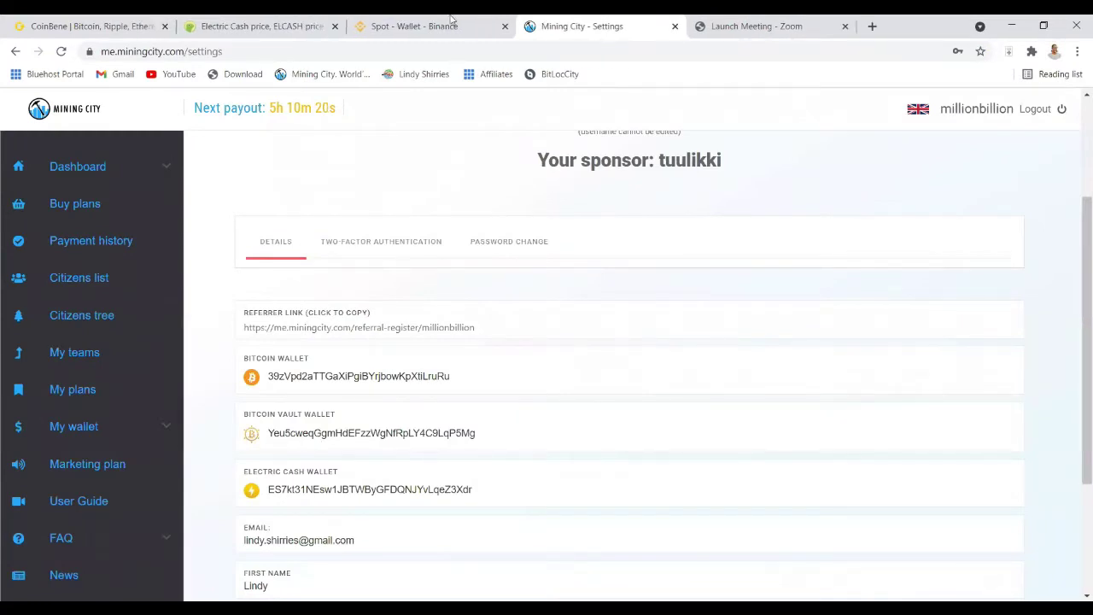
click(138, 24)
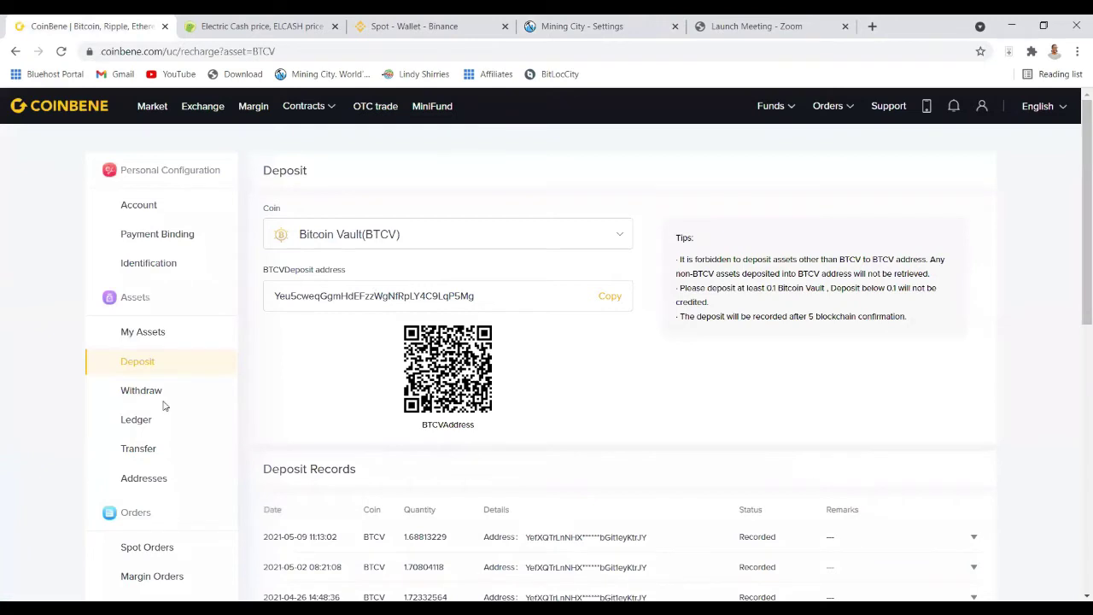
key(ctrl+4)
click(75, 426)
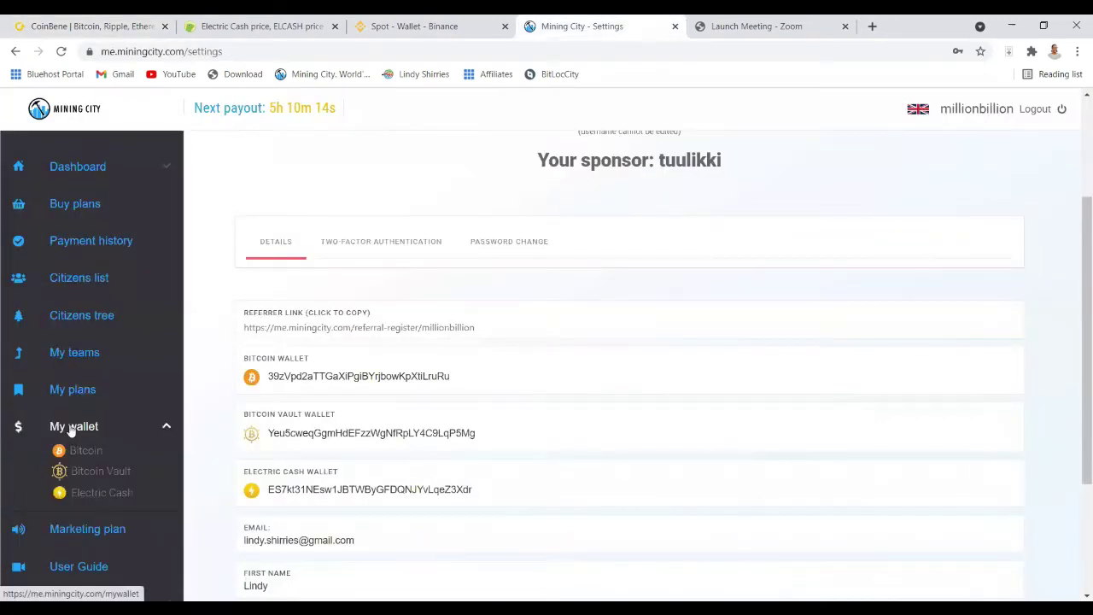
Step: Enter the full 1.37872800 BTCV balance as the withdraw amount and accept the fee terms
click(86, 470)
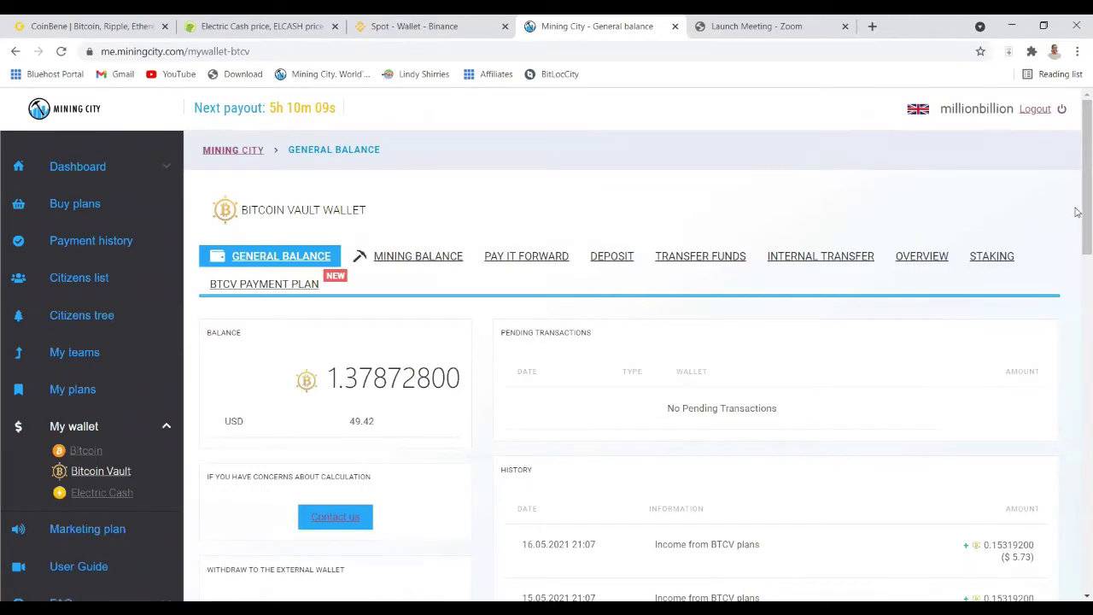
scroll(1076, 212, down, 3)
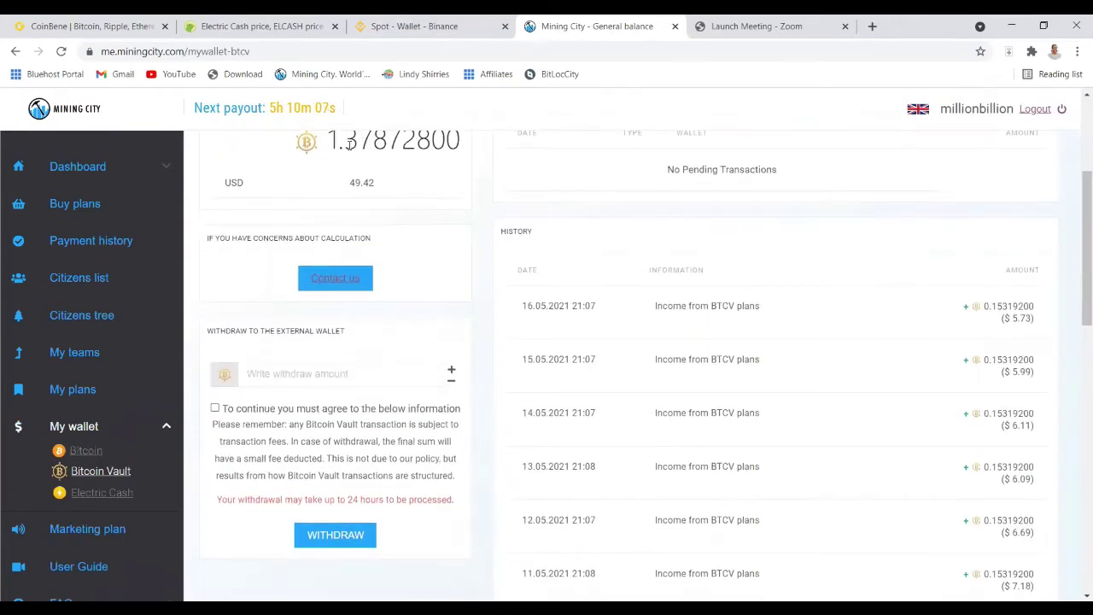
drag(328, 141, 460, 153)
key(ctrl+c)
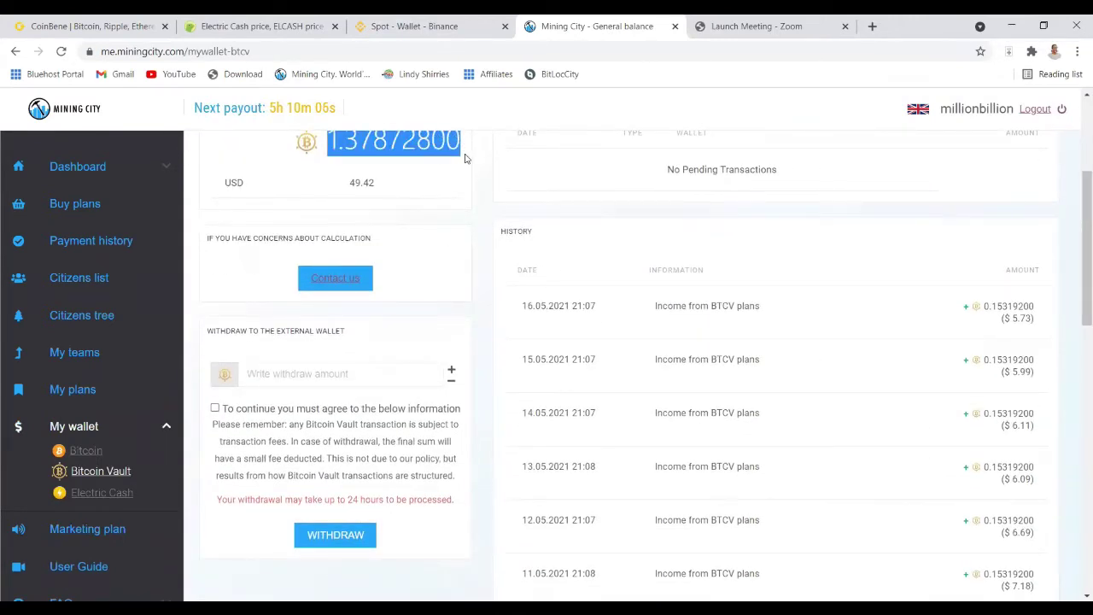
click(277, 376)
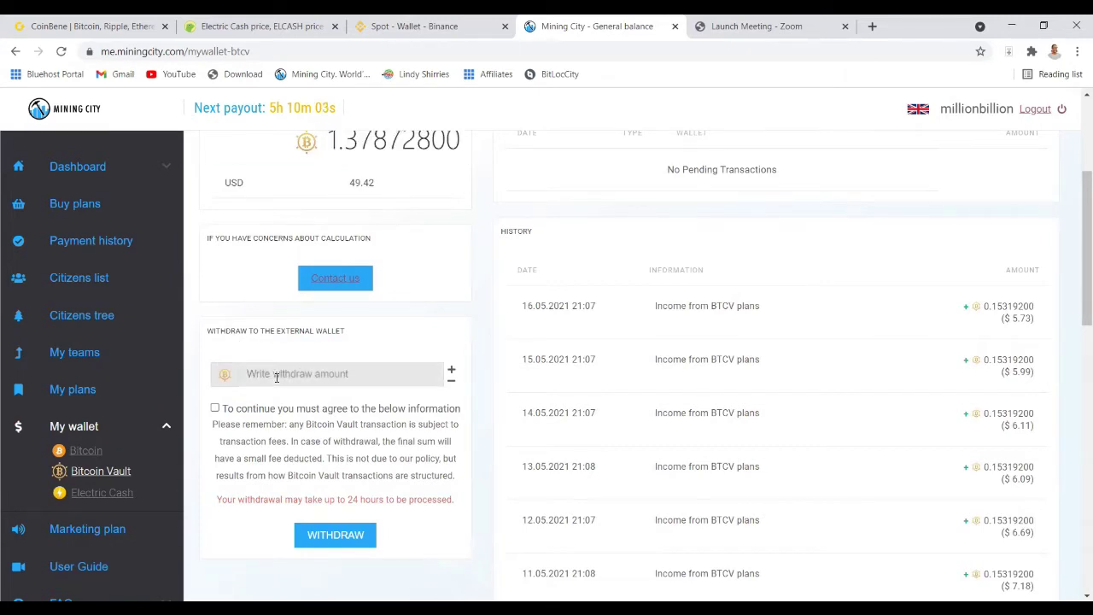
key(ctrl+v)
click(215, 408)
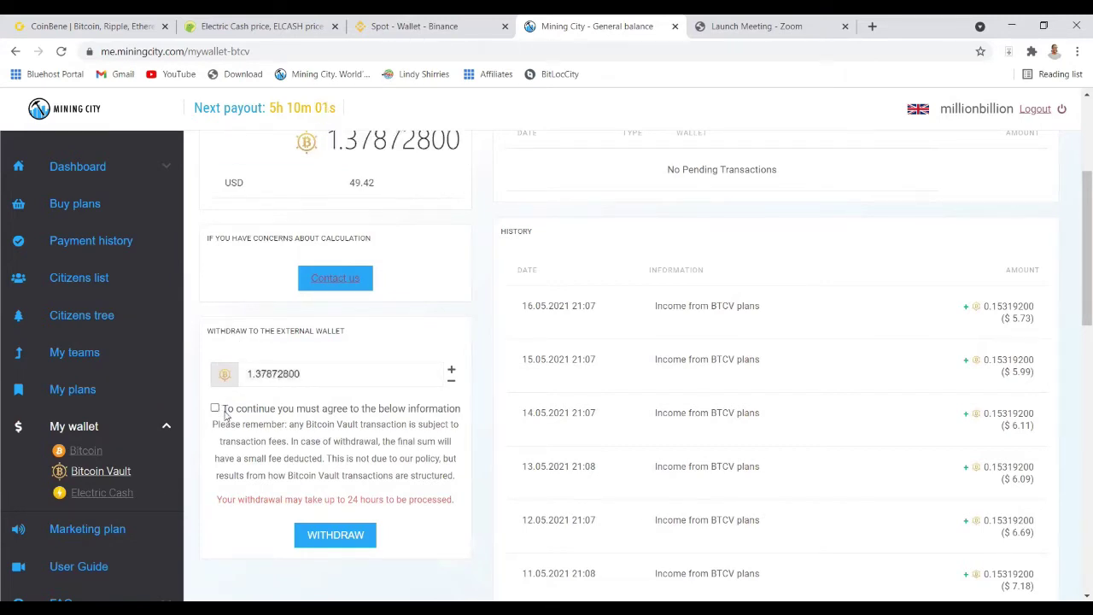
Step: Submit the withdrawal, confirming both the external-wallet and changed-wallet prompts
click(323, 538)
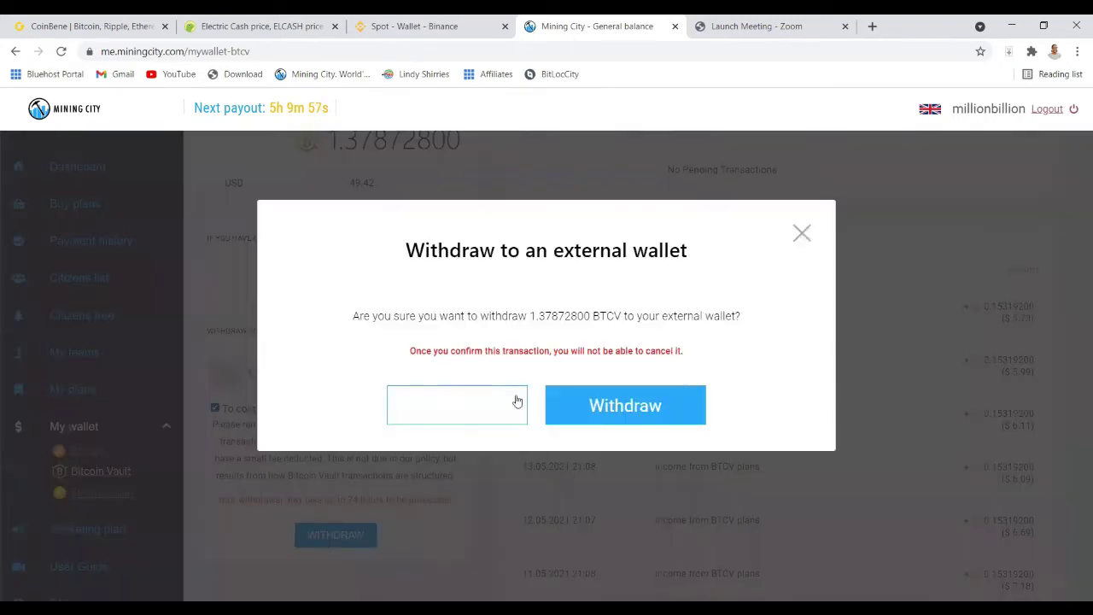
click(600, 409)
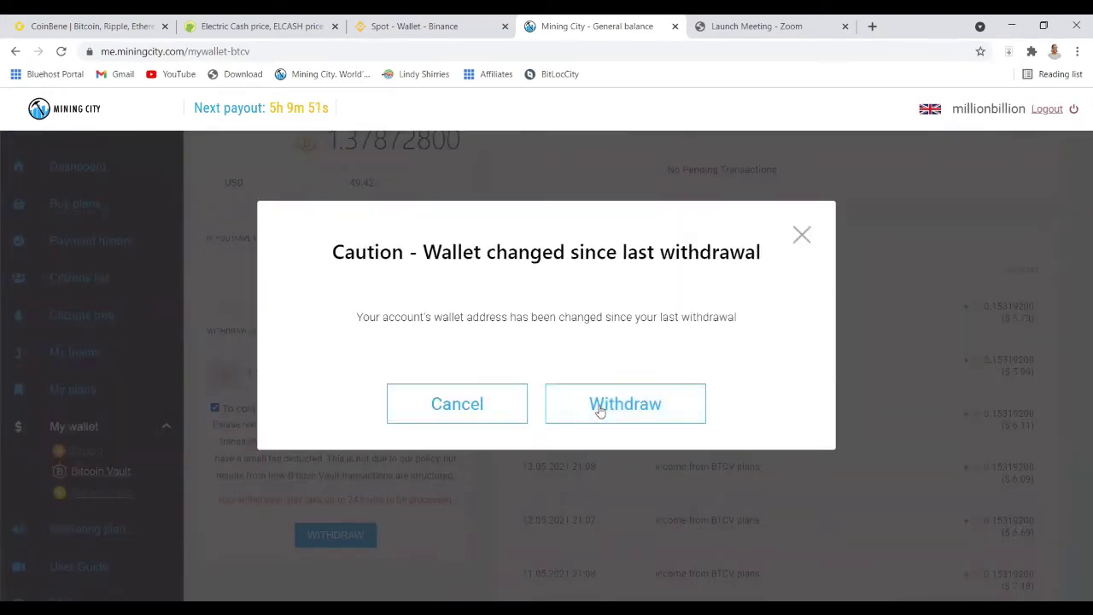
click(600, 409)
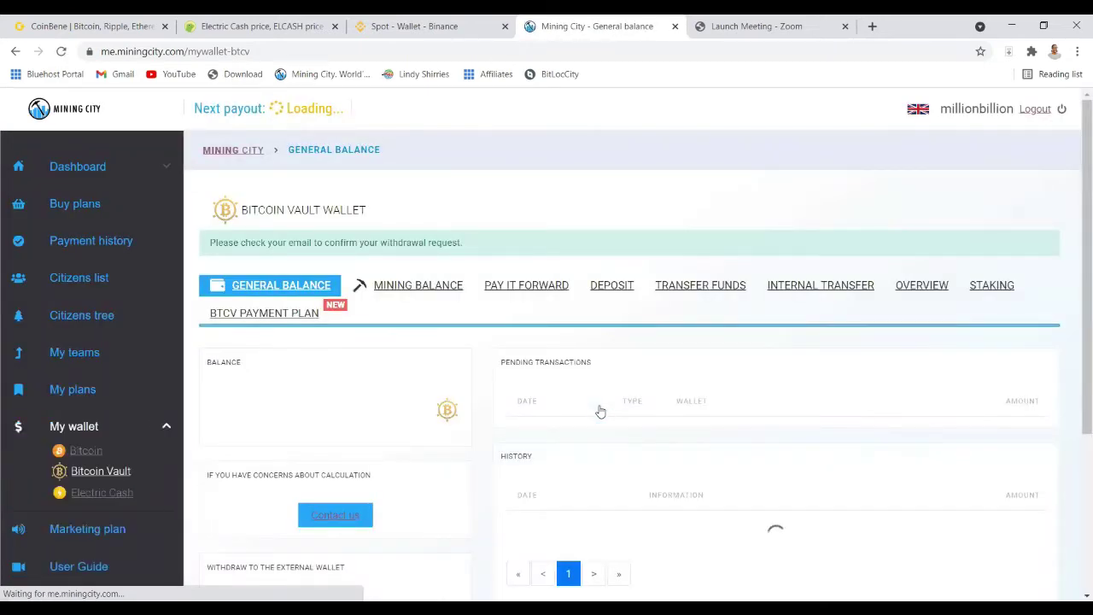
click(123, 74)
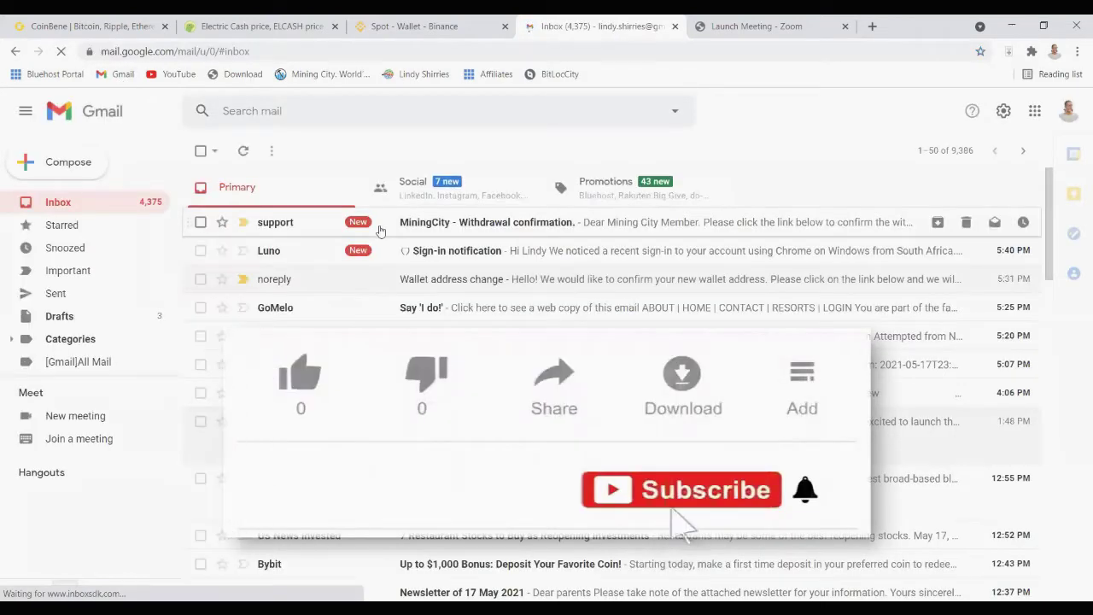
Step: Confirm the Mining City withdrawal via the Gmail email's link, then return to CoinBene
click(298, 229)
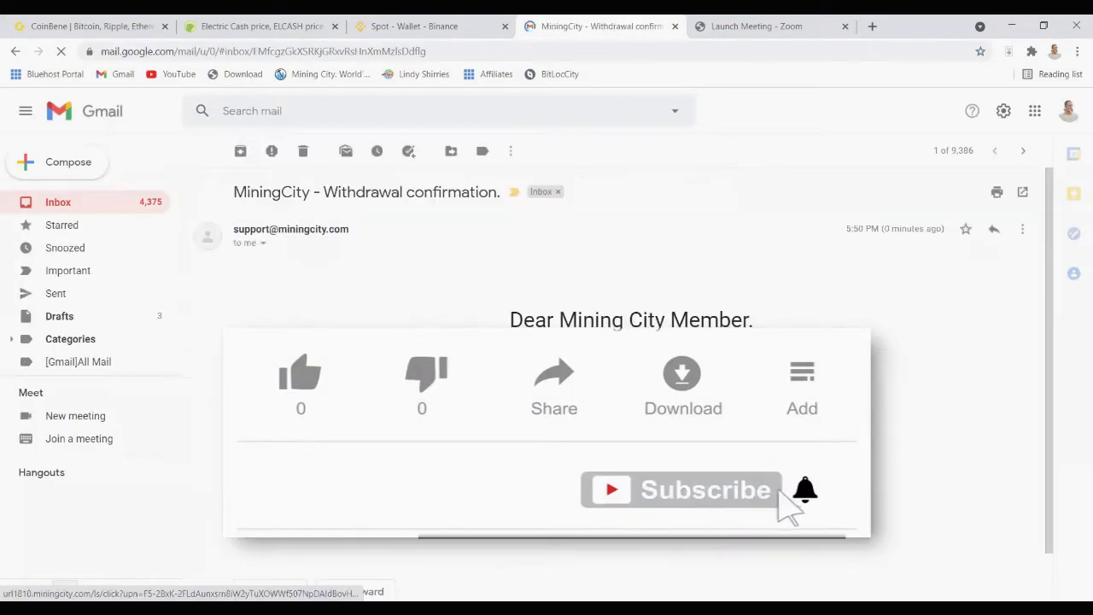
click(782, 502)
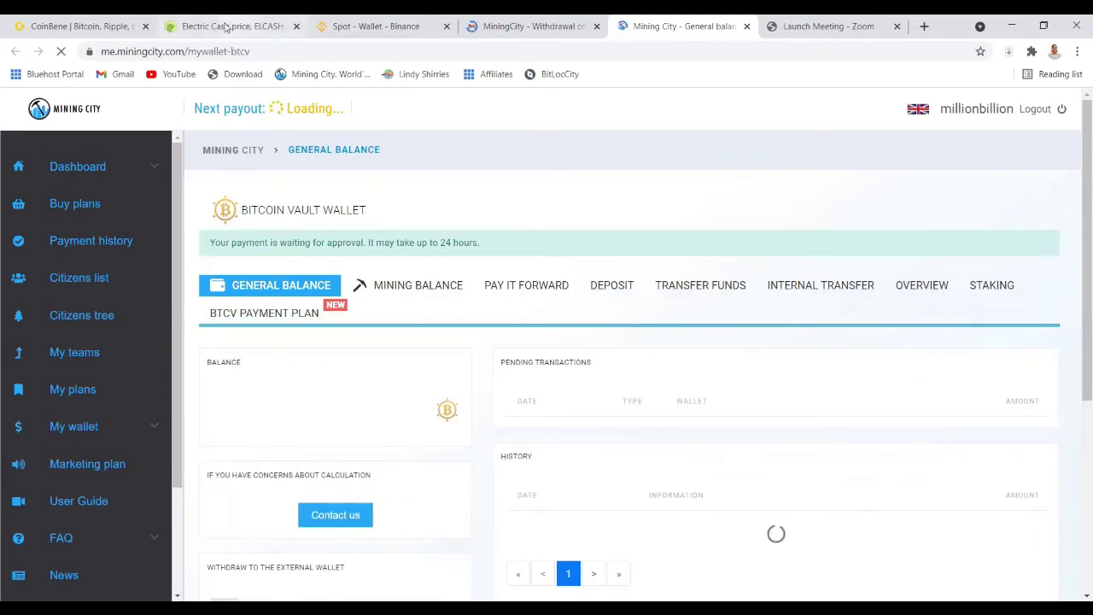
click(77, 26)
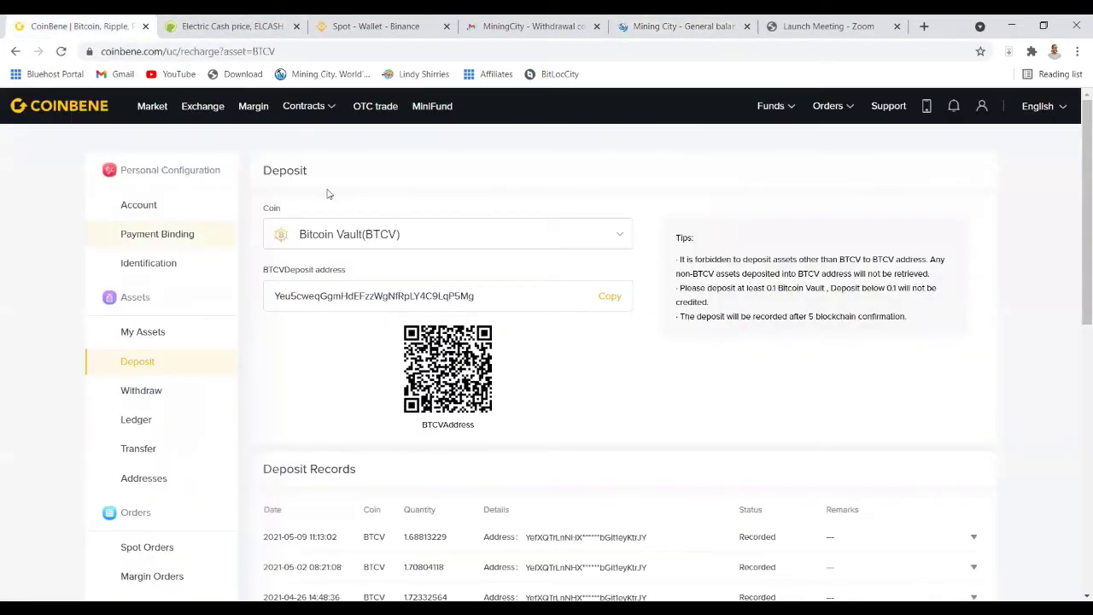
Step: Open and refresh CoinBene's spot balance page showing USDT, UNI, ELCASH and BTCV holdings
mouse_move(771, 107)
click(786, 138)
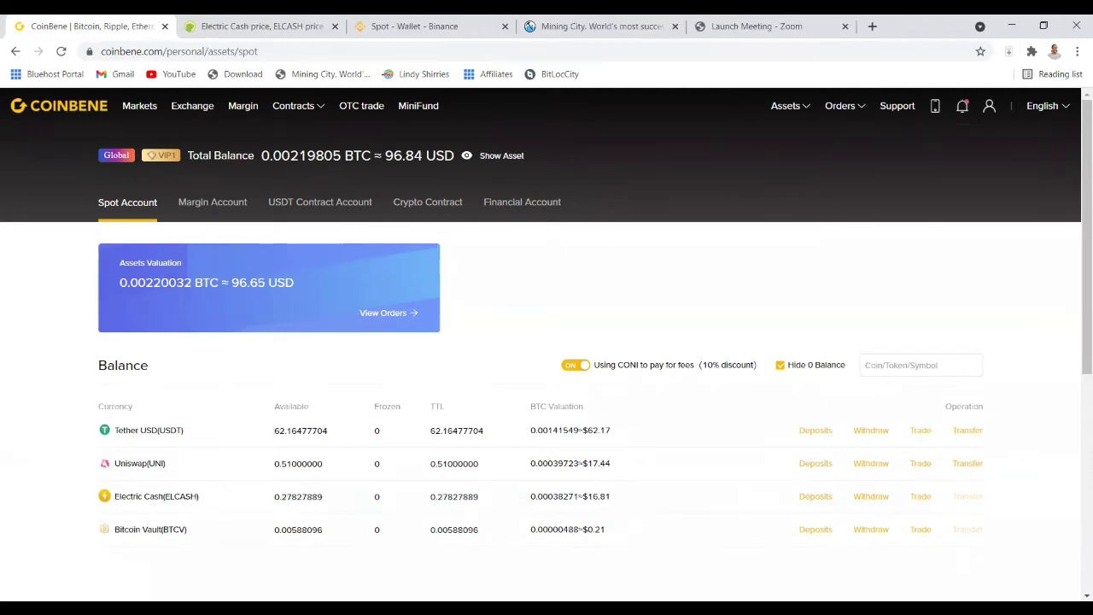
mouse_move(790, 106)
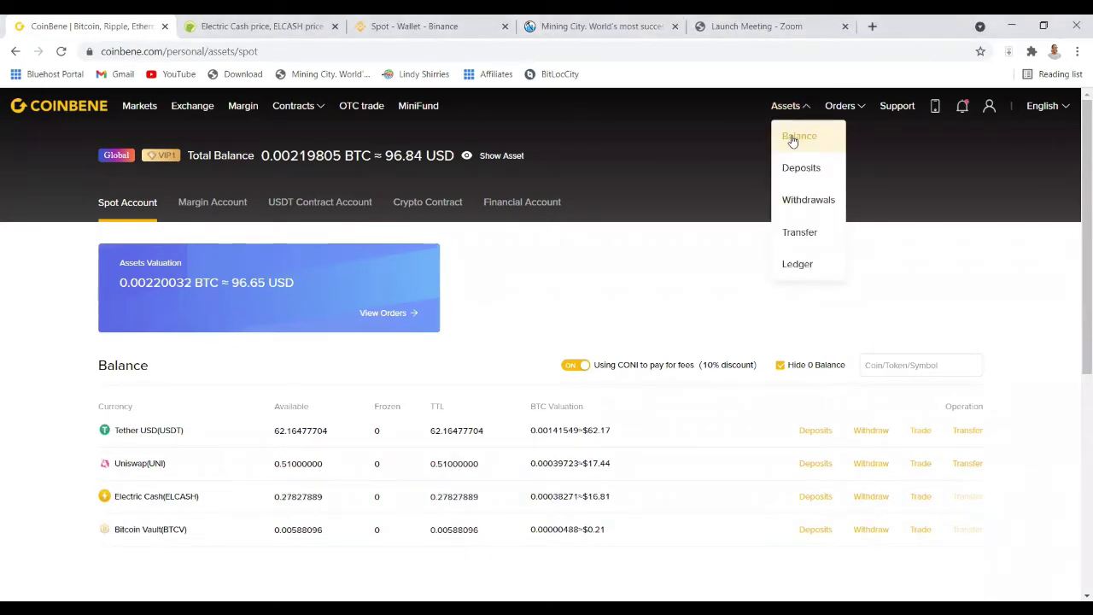
click(792, 141)
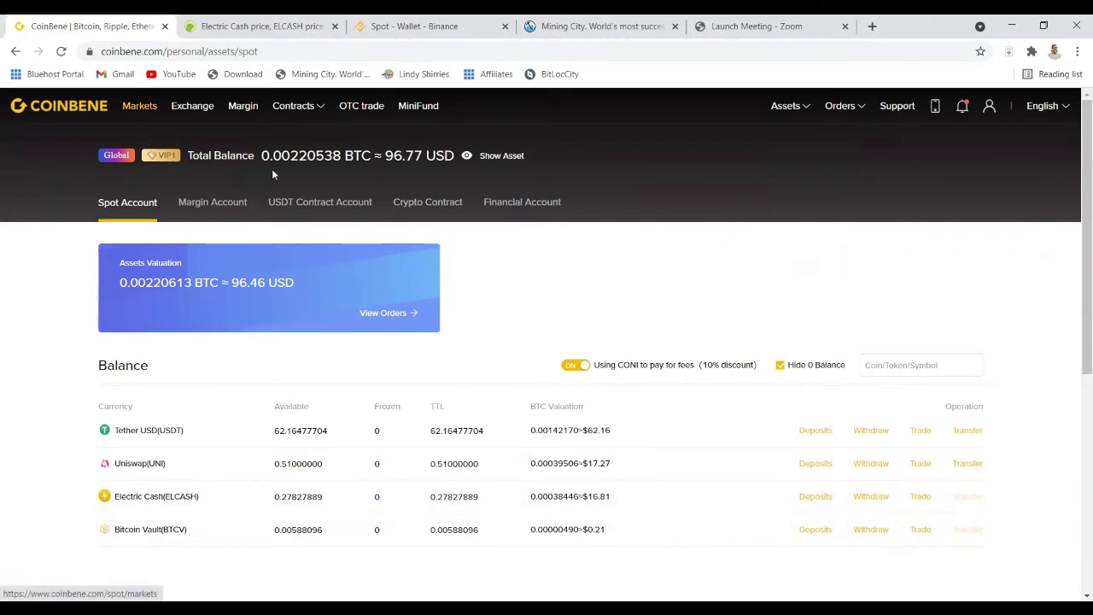
Step: Search the markets for 'electr', then 'e', and open the ELCASH/USDT trading page
click(145, 109)
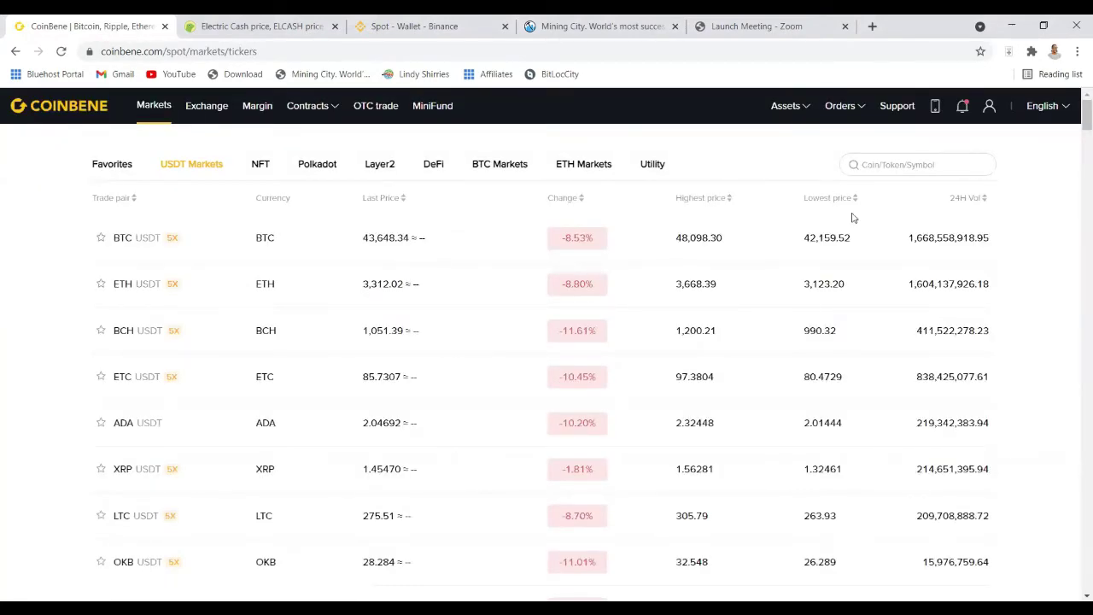
click(869, 162)
text(e)
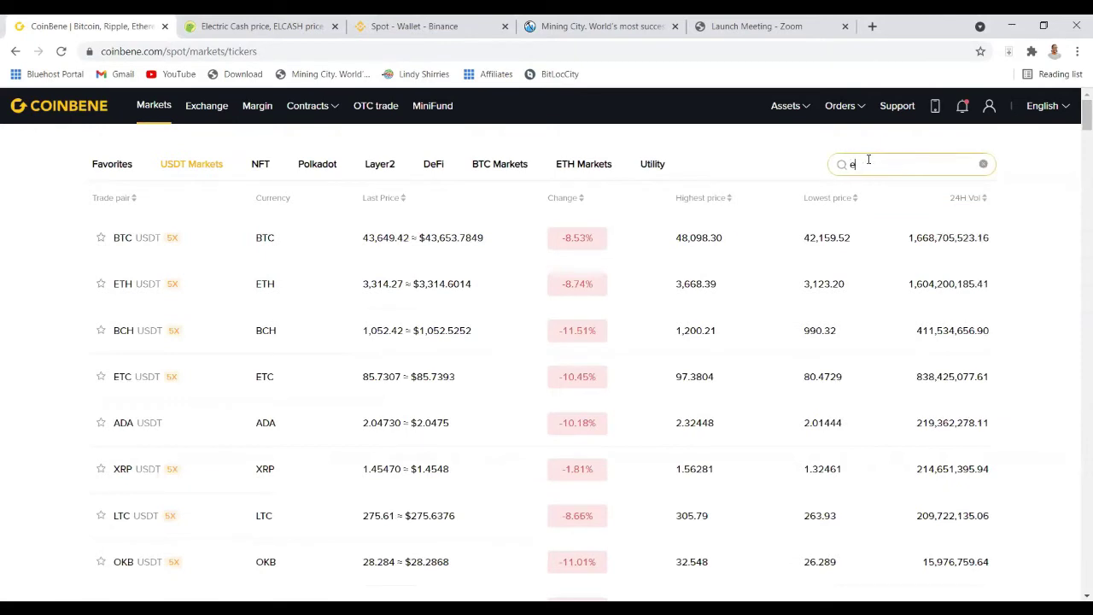
text(lectric)
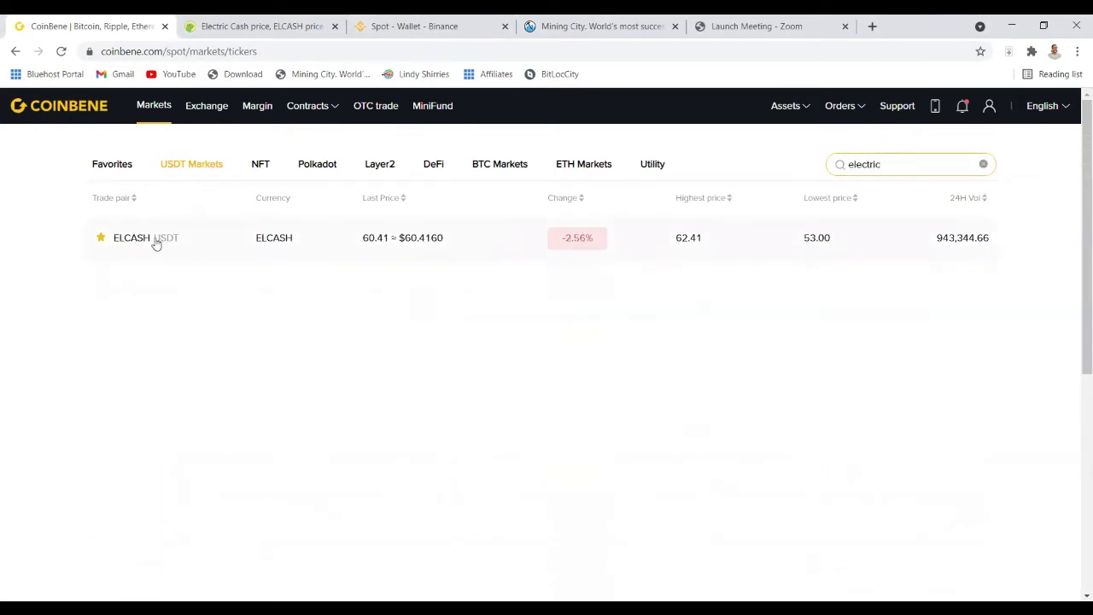
mouse_move(784, 111)
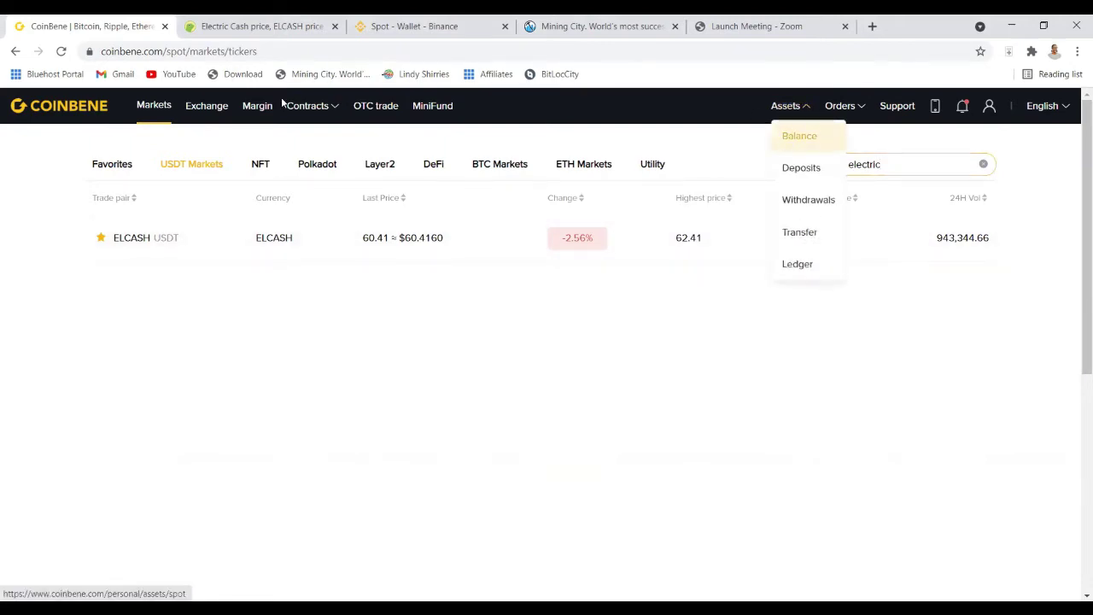
click(147, 112)
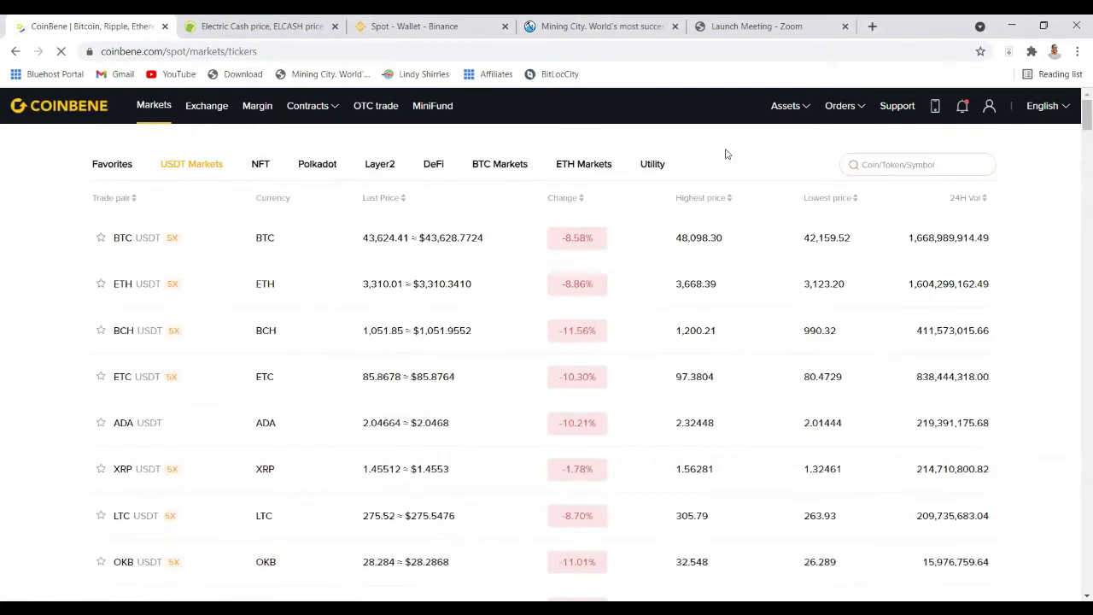
click(879, 168)
text(ele)
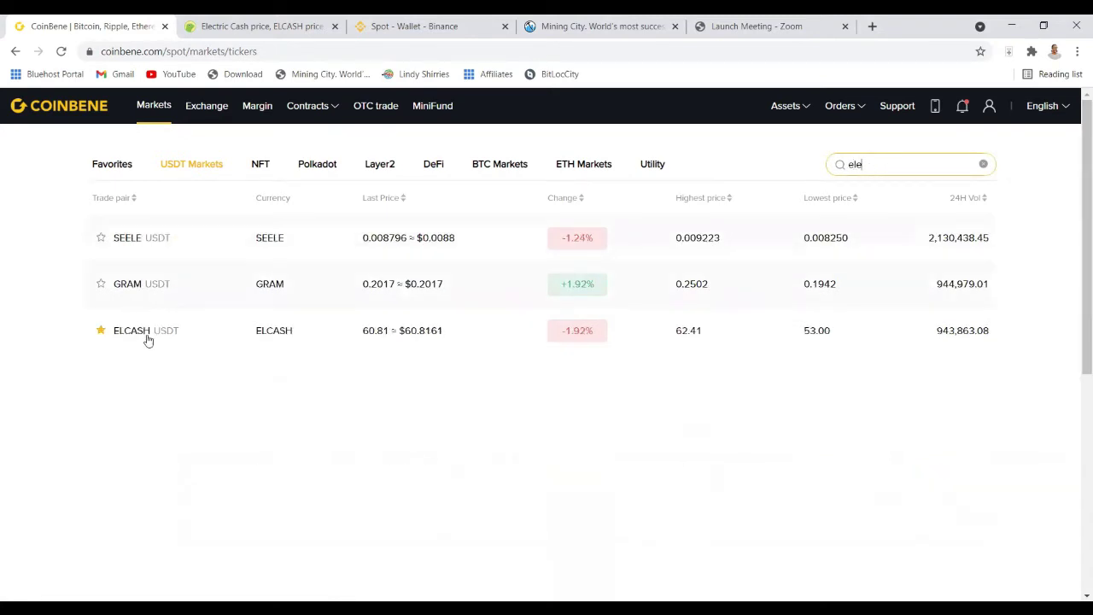
click(142, 332)
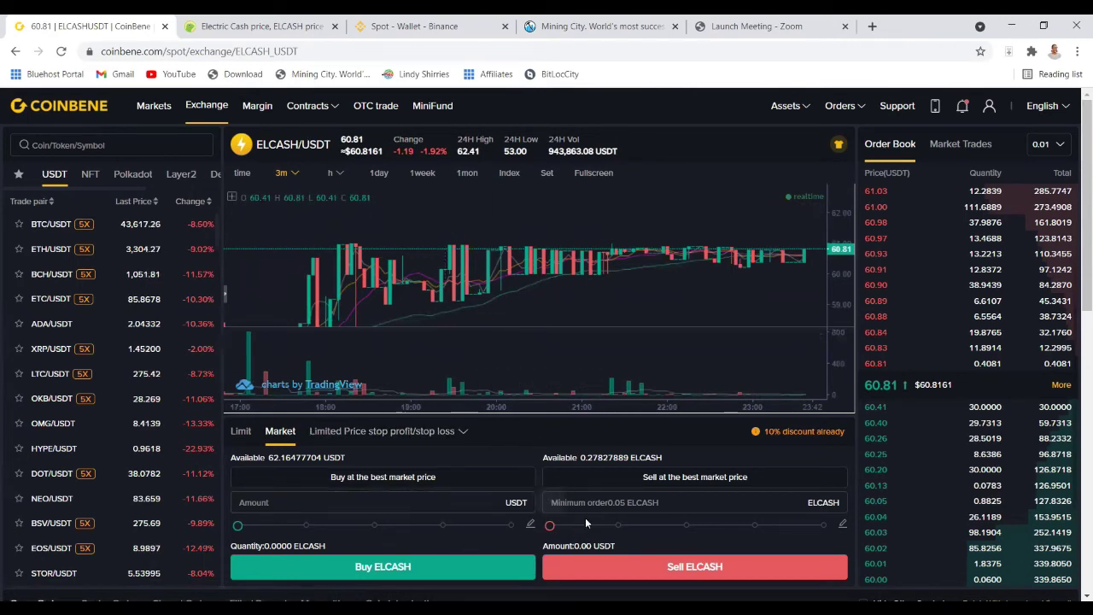
Step: Sell 100% of the ELCASH at market, then view the 78.93722691 USDT spot balance
drag(550, 525, 822, 525)
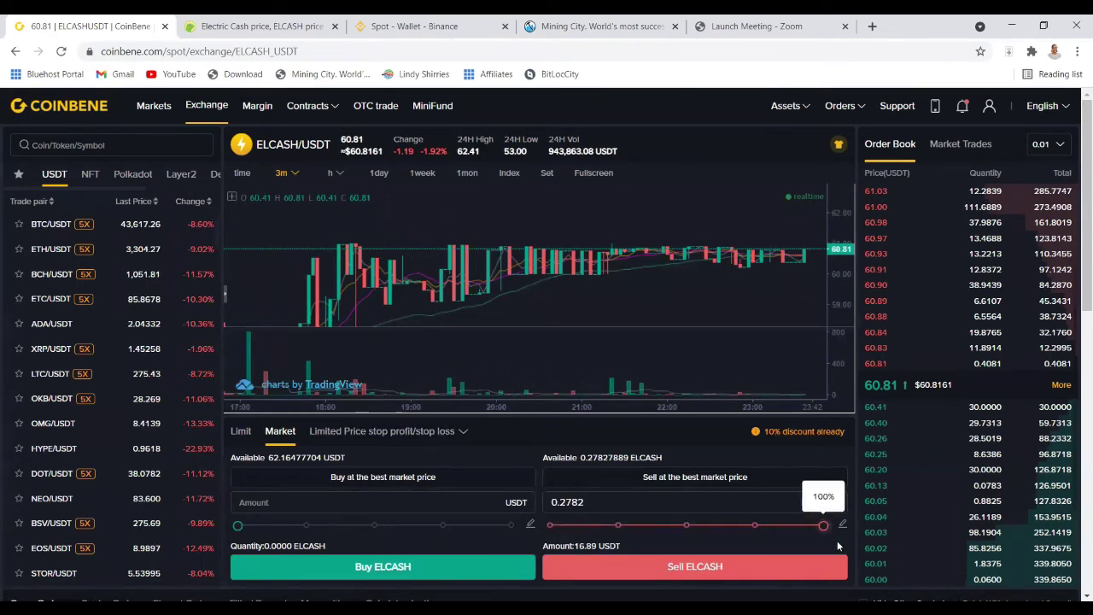
click(702, 566)
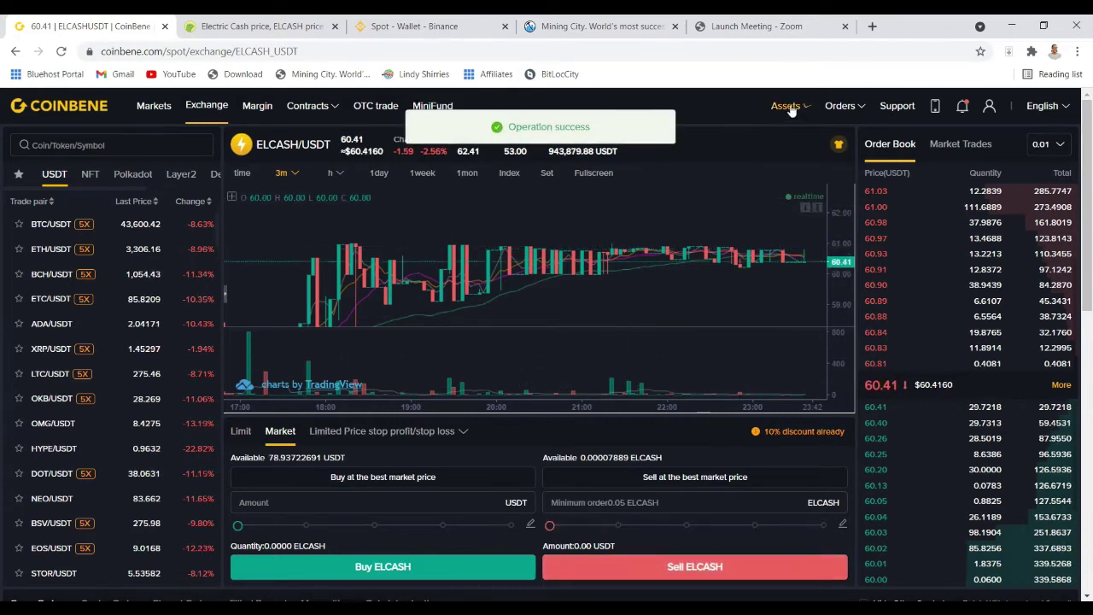
mouse_move(787, 107)
click(795, 135)
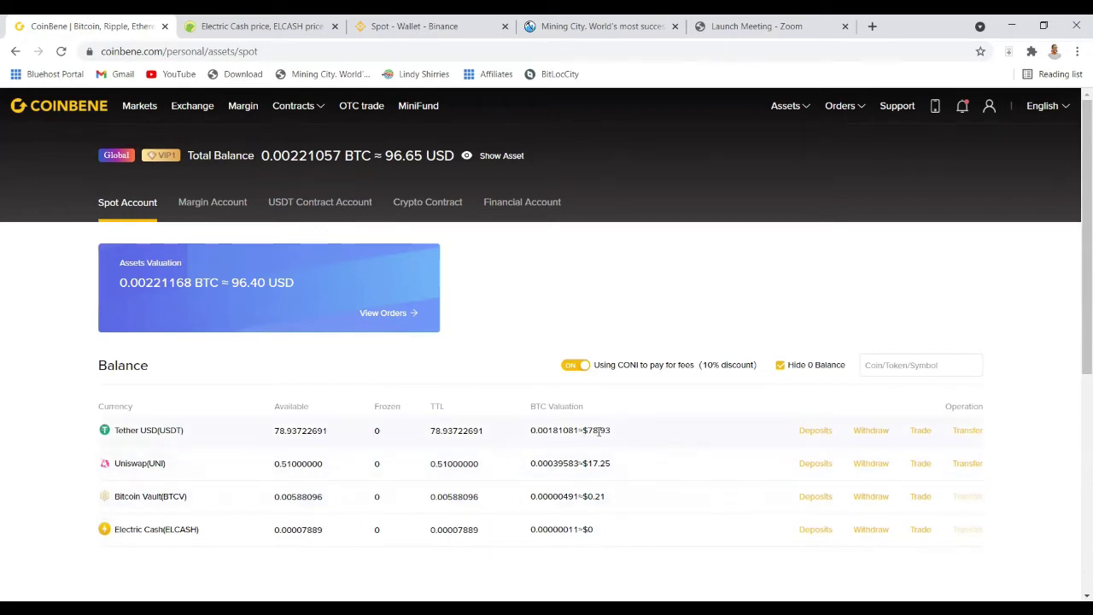
Step: Filter the markets by 'usdt' and open the BTC/USDT trading page
click(143, 103)
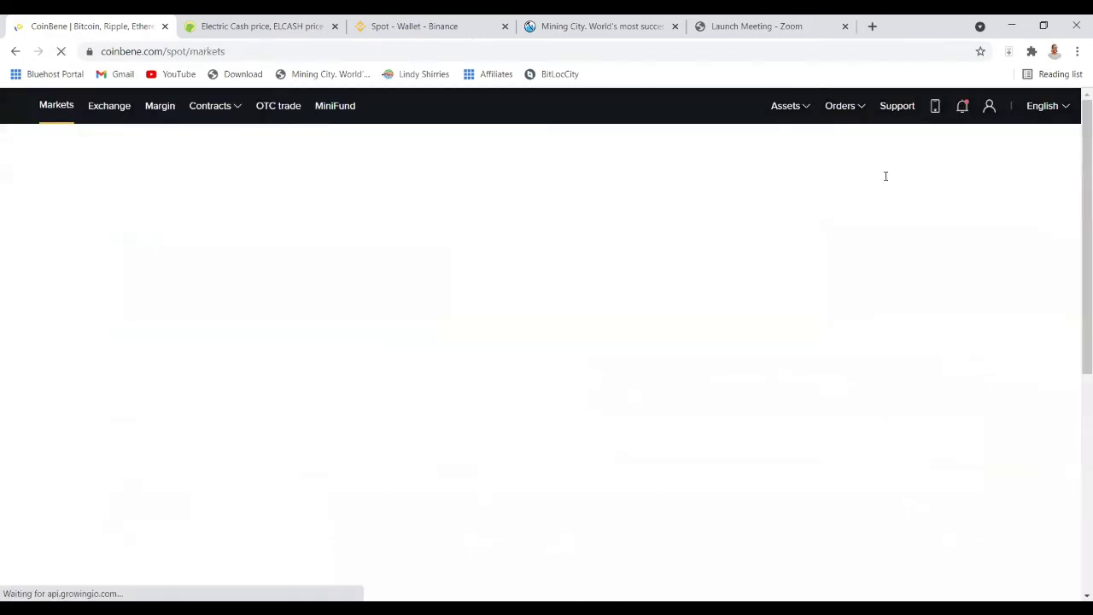
click(880, 164)
text(usd)
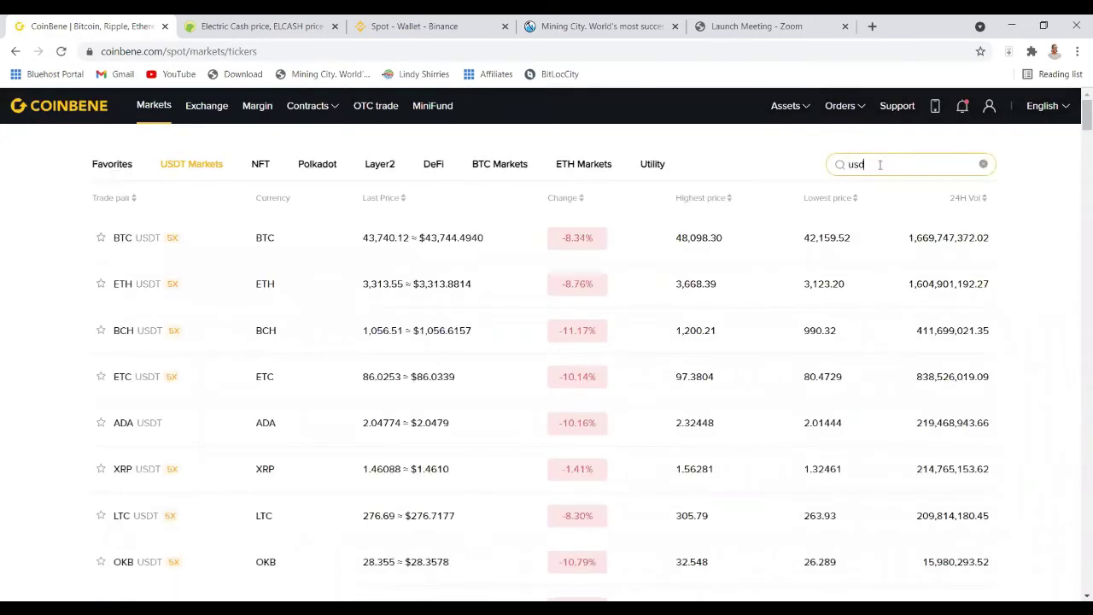
text(t)
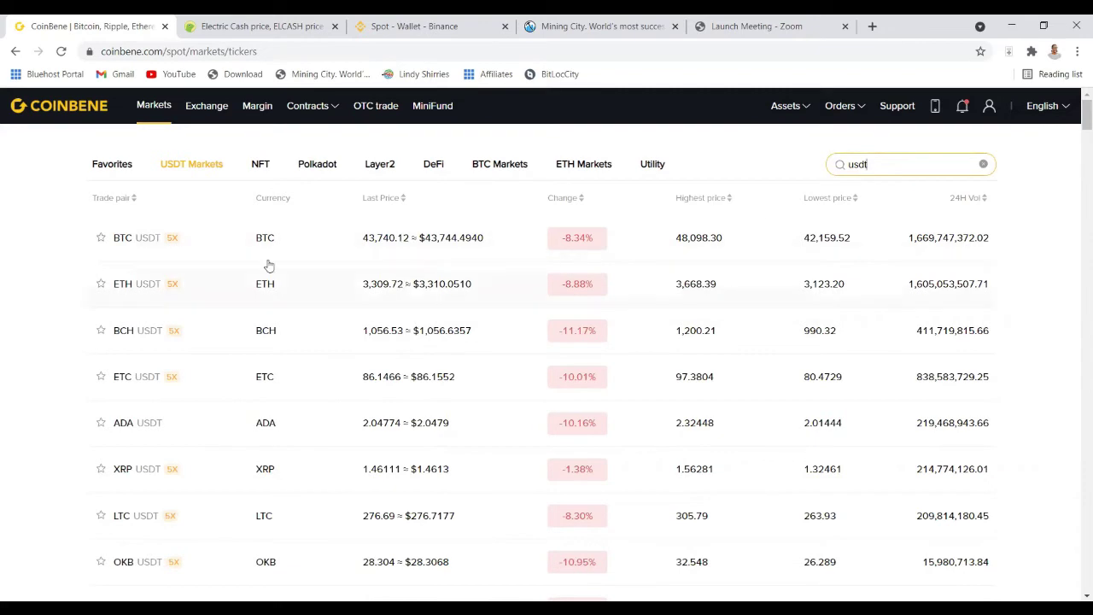
click(122, 242)
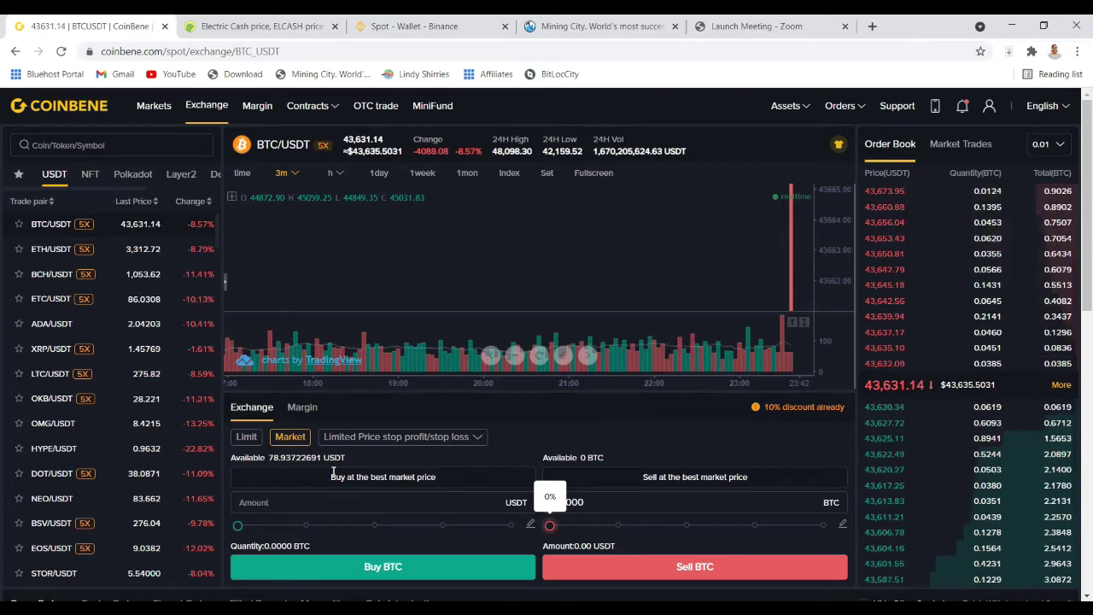
Step: Size a BTC market buy at the full 78.93 USDT, then return to the spot balance page
mouse_move(231, 532)
drag(230, 532, 518, 534)
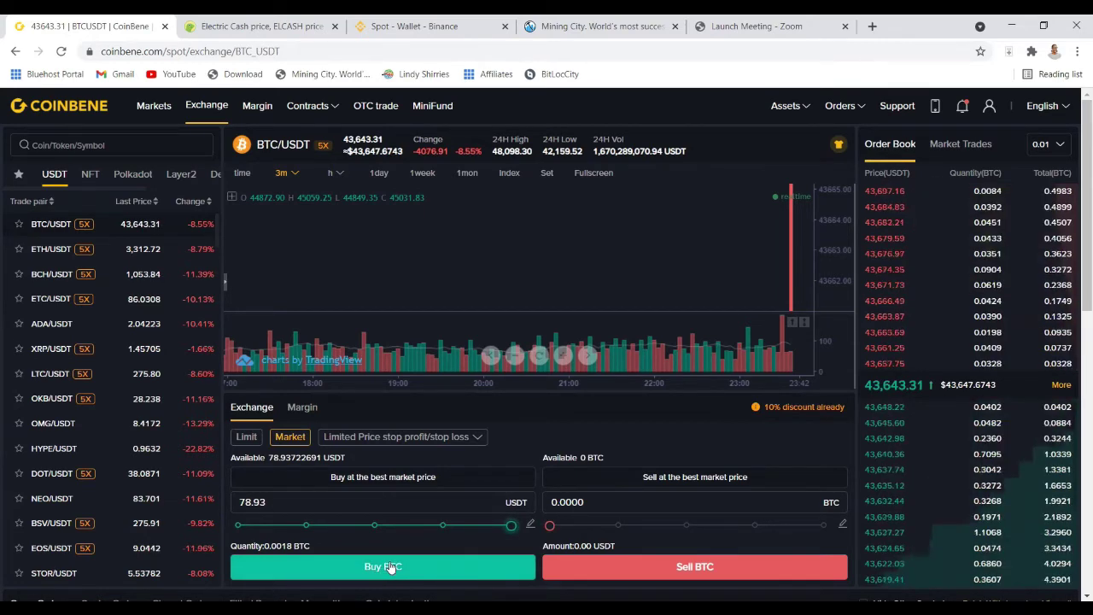
mouse_move(786, 106)
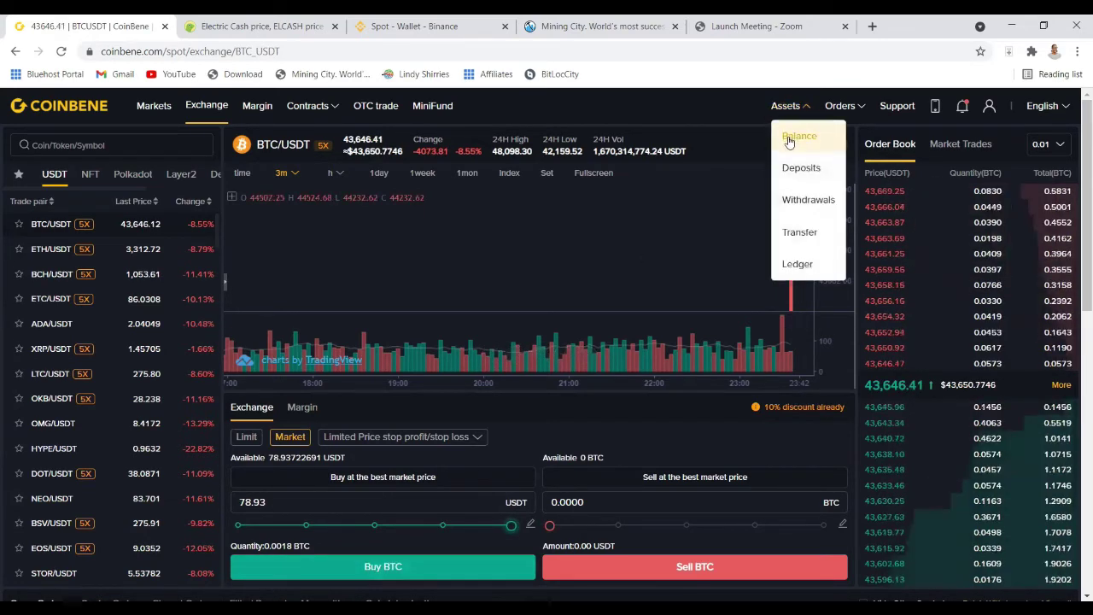
click(789, 141)
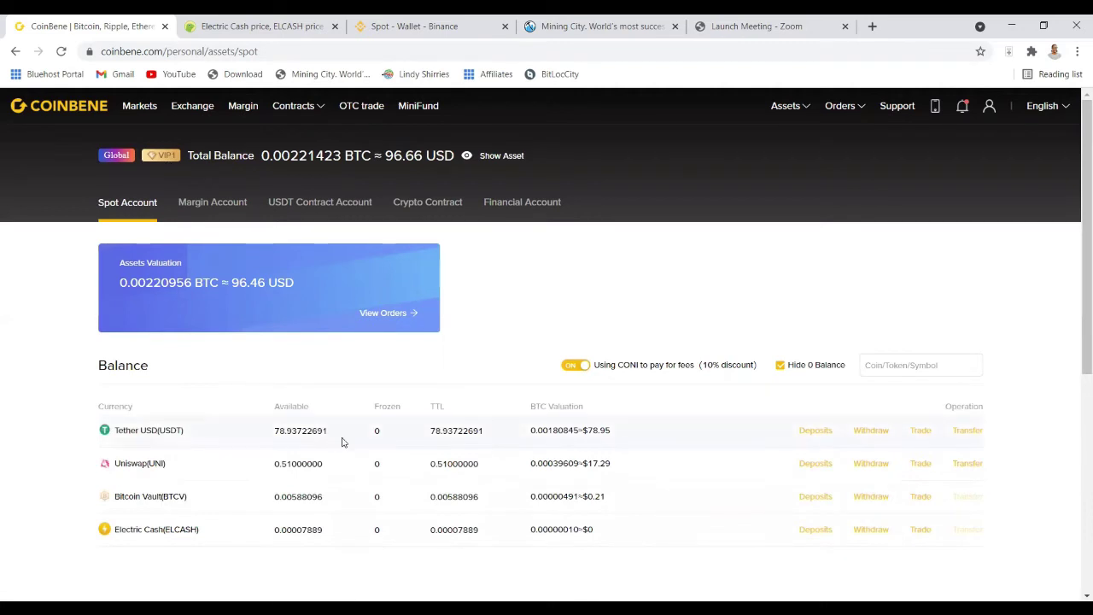
Step: Set a CoinBene withdrawal to Bitcoin(BTC) on the BTC chain and check for saved BTCAddress entries
click(870, 431)
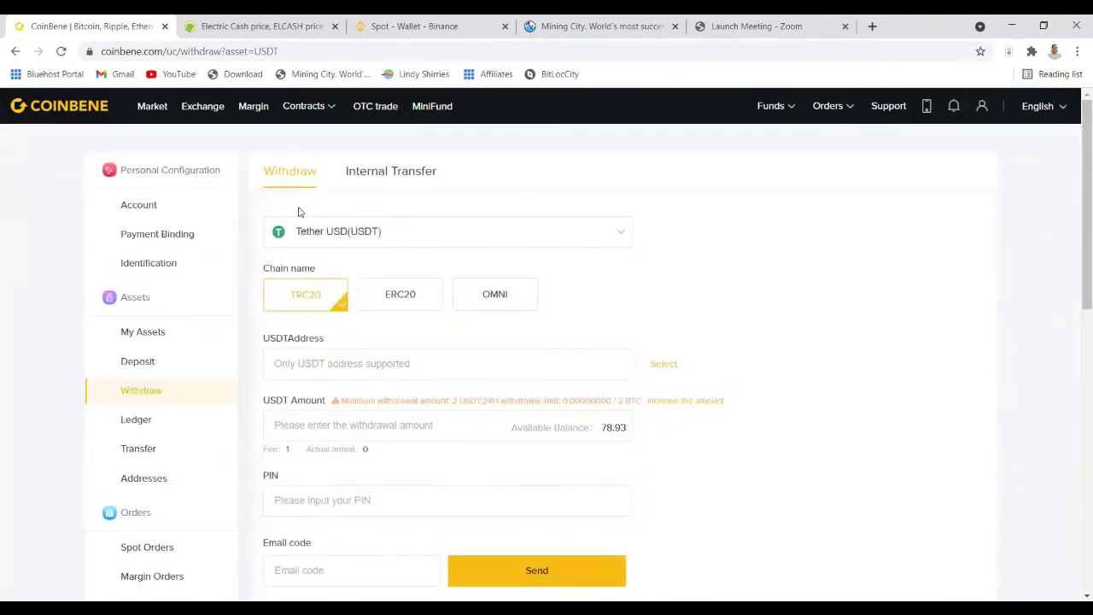
click(379, 232)
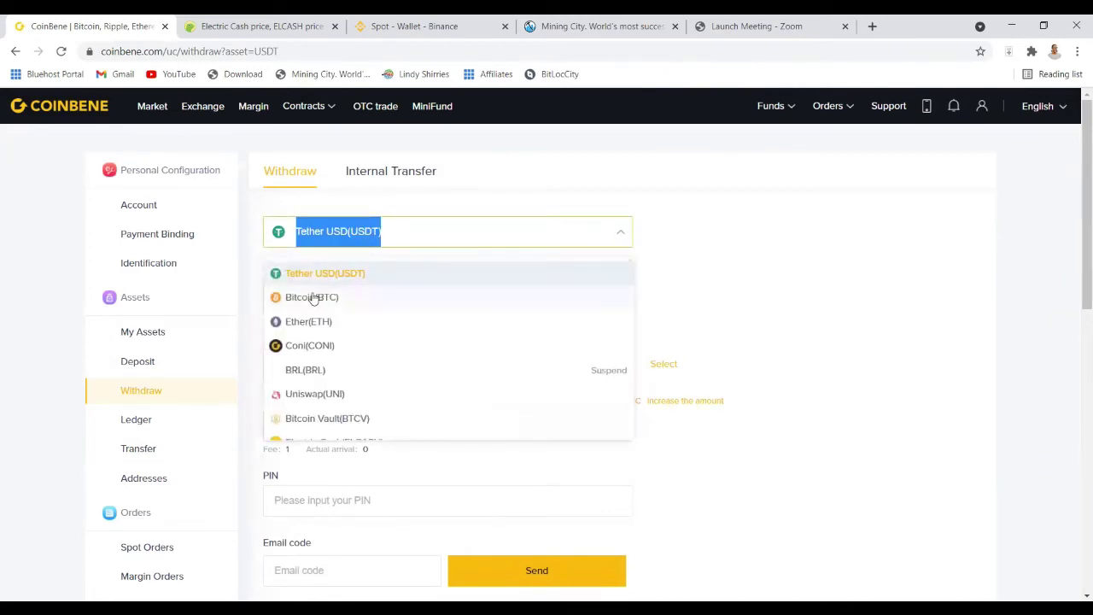
click(312, 297)
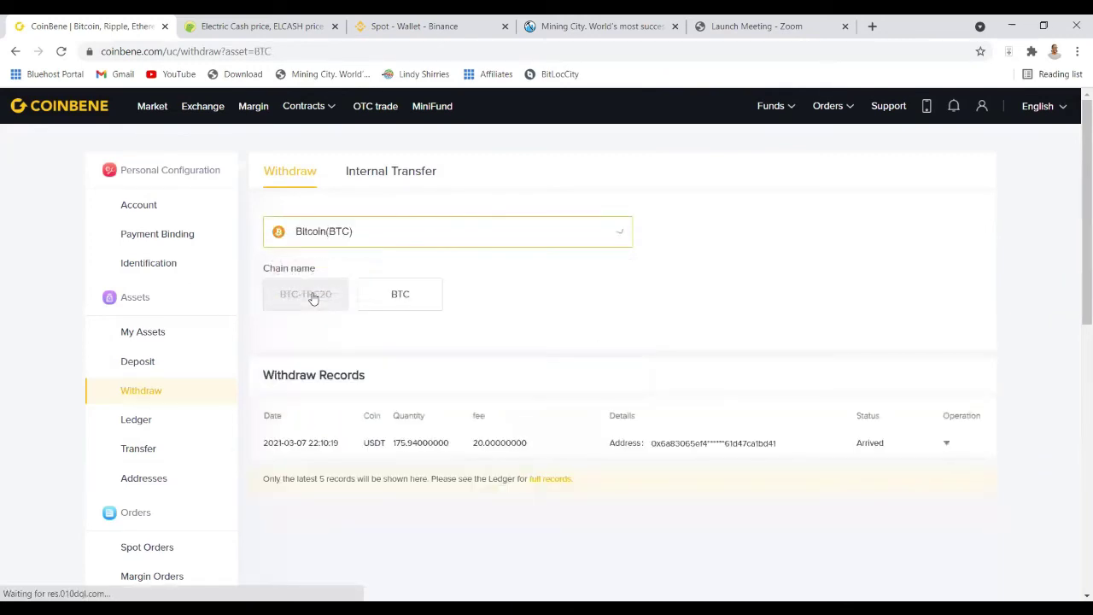
click(382, 303)
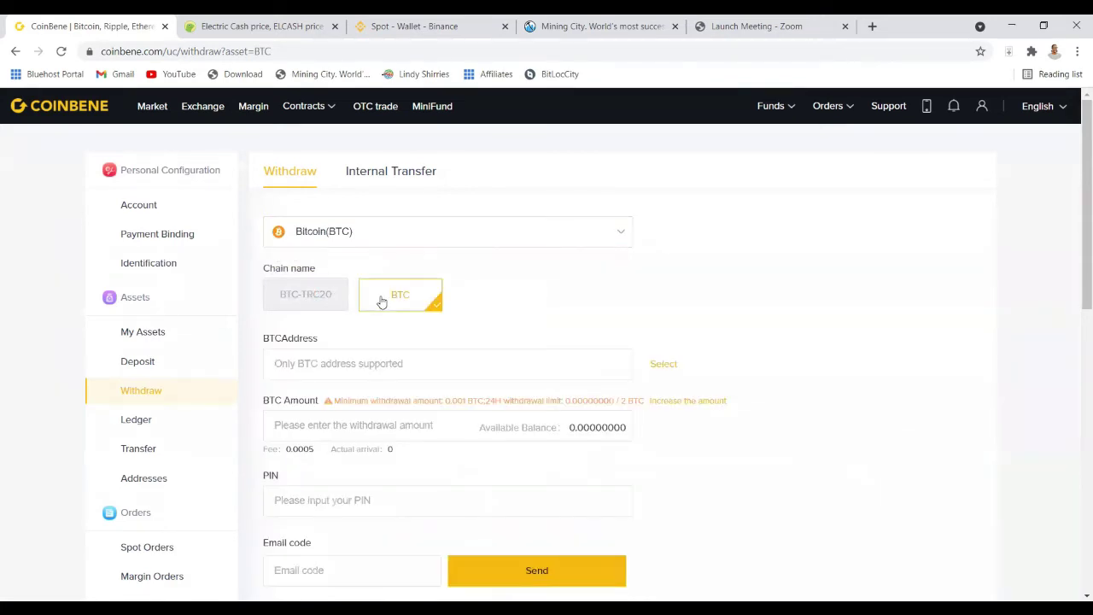
click(662, 365)
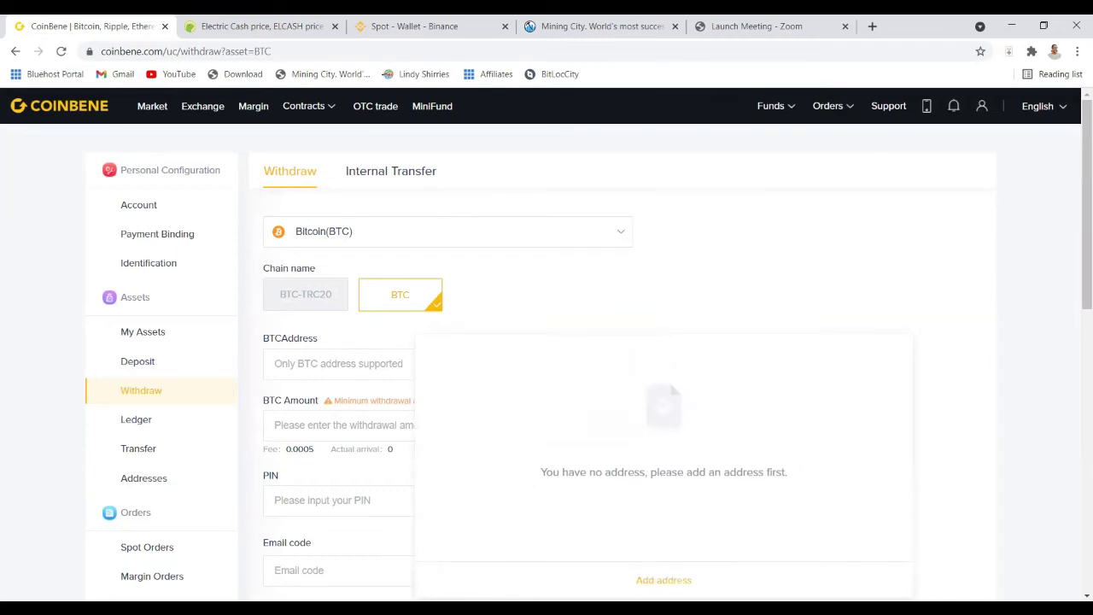
Step: Start adding a new BTC withdrawal address and enter a name for it
click(659, 581)
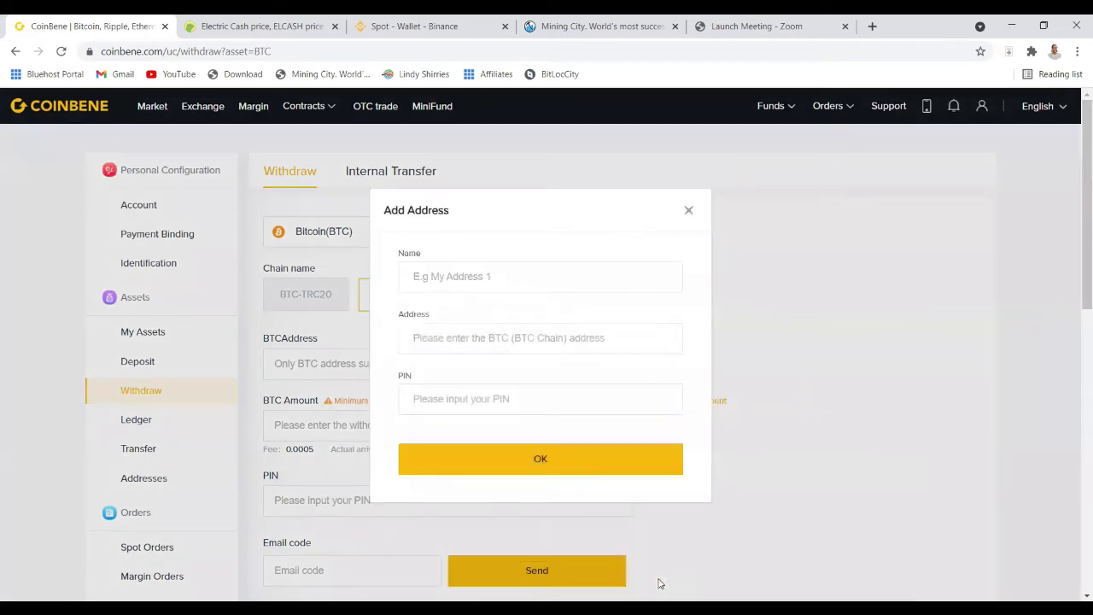
click(438, 277)
text(4)
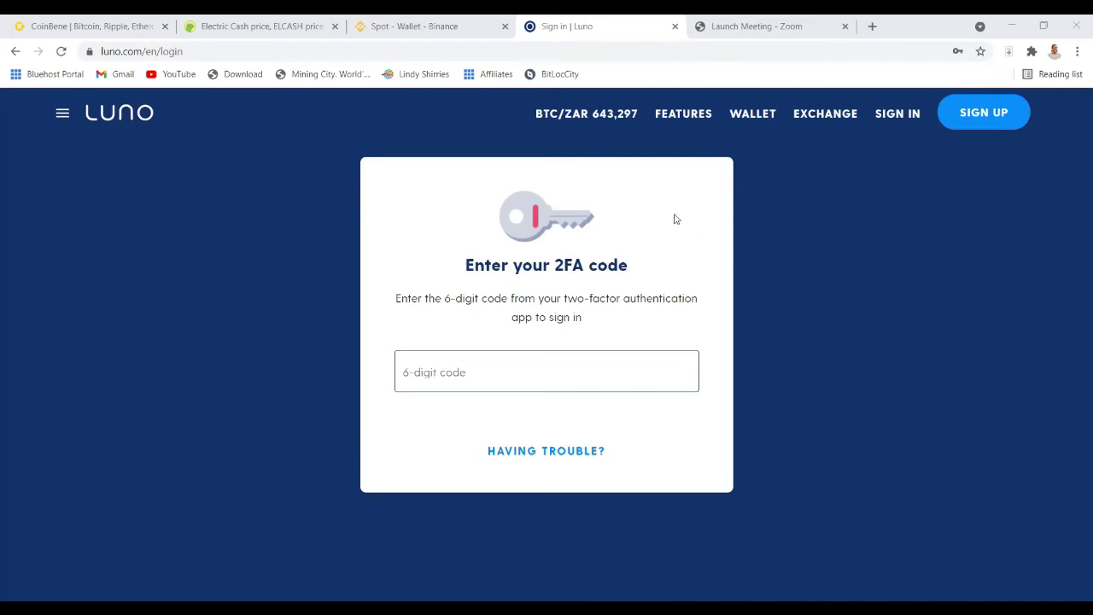
Step: Sign in to Luno with the 2FA code and open the BTC wallet
click(474, 376)
text(22)
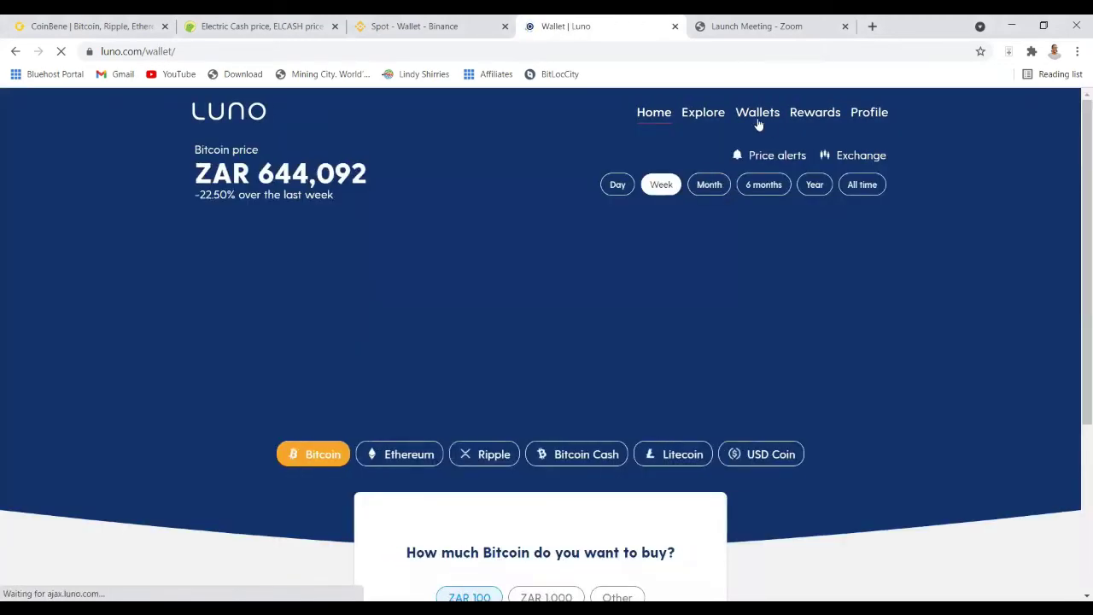
click(758, 114)
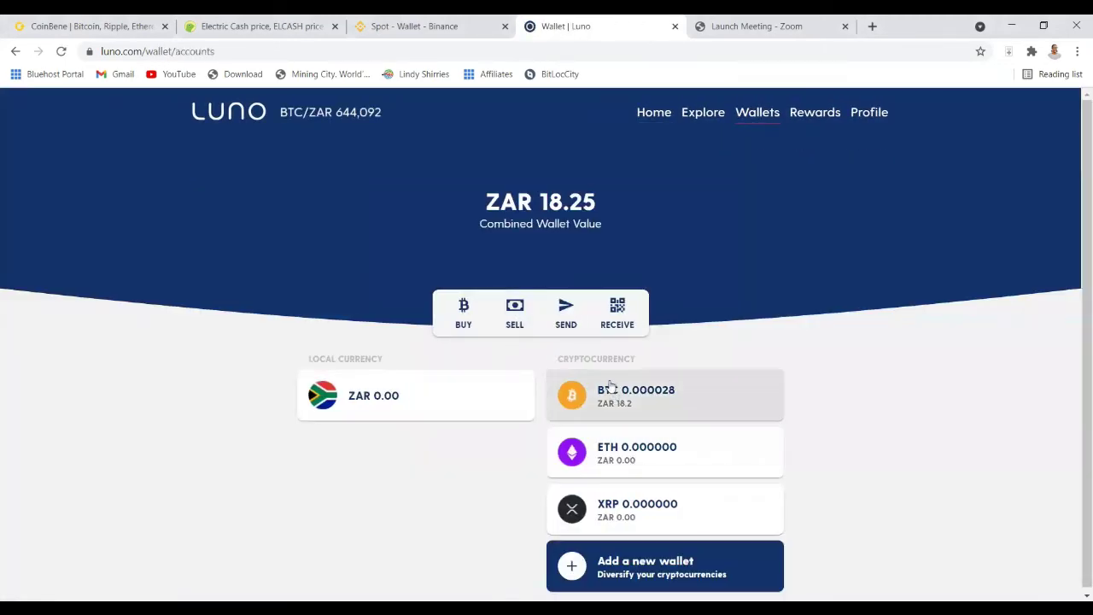
click(610, 386)
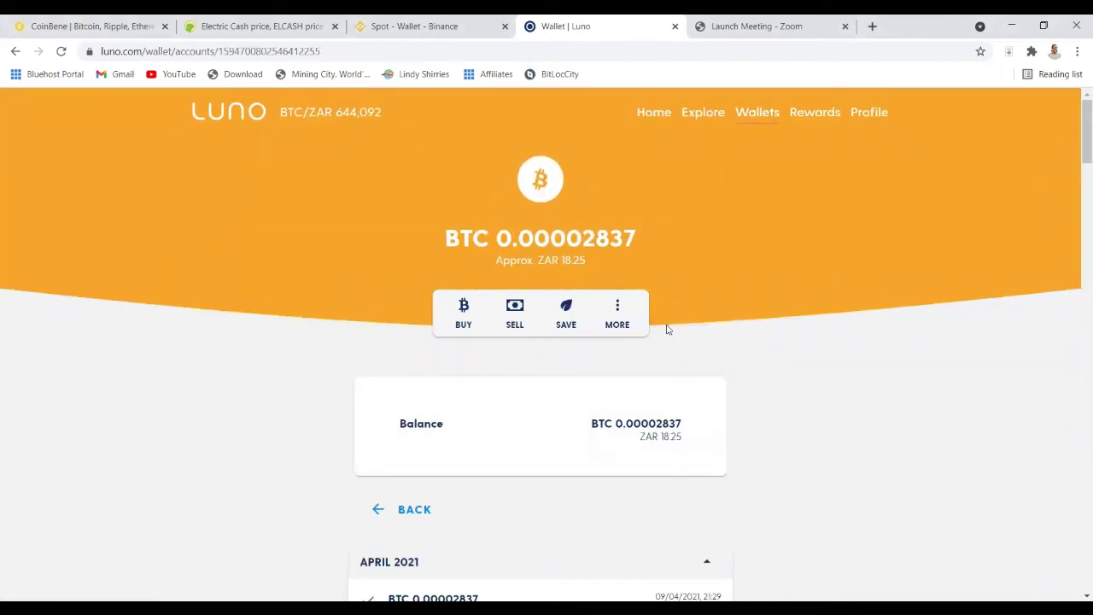
Step: Copy the BTC wallet's existing receive address from More > Receive and return to CoinBene
click(620, 325)
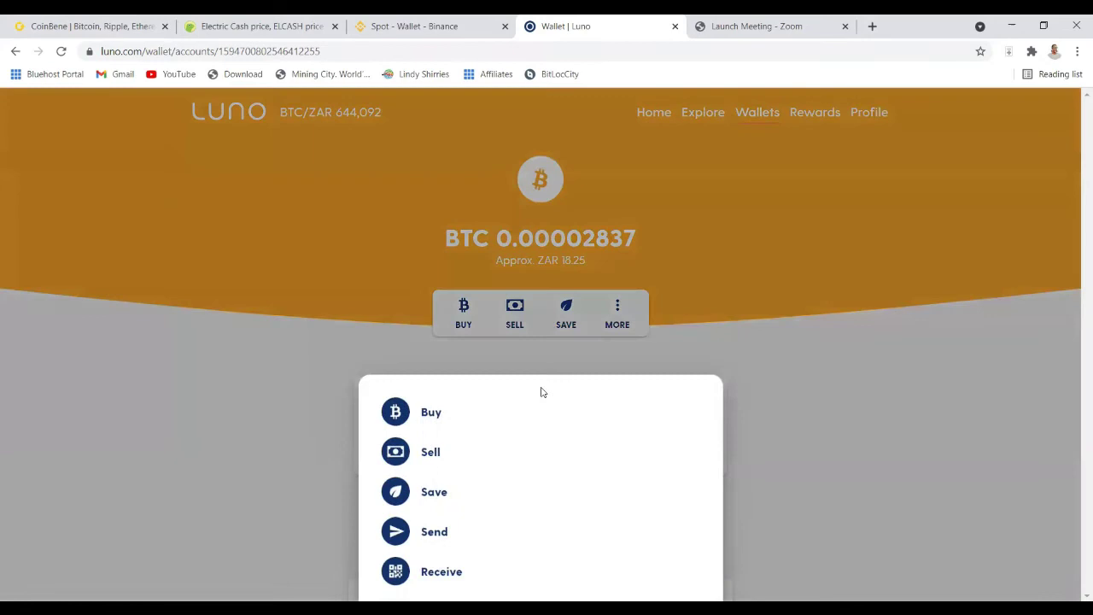
click(437, 574)
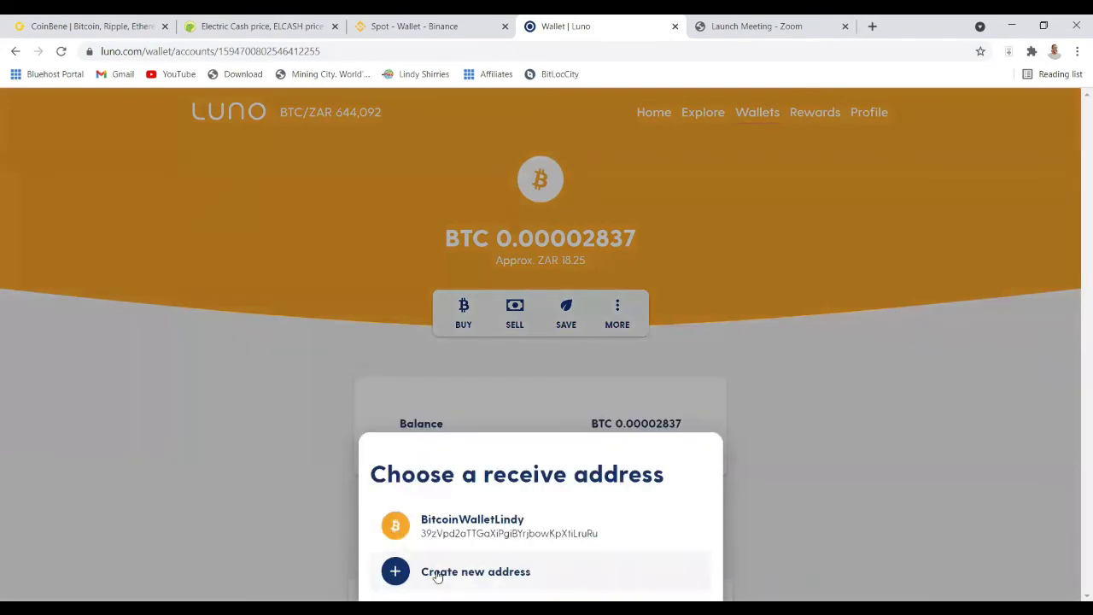
click(487, 531)
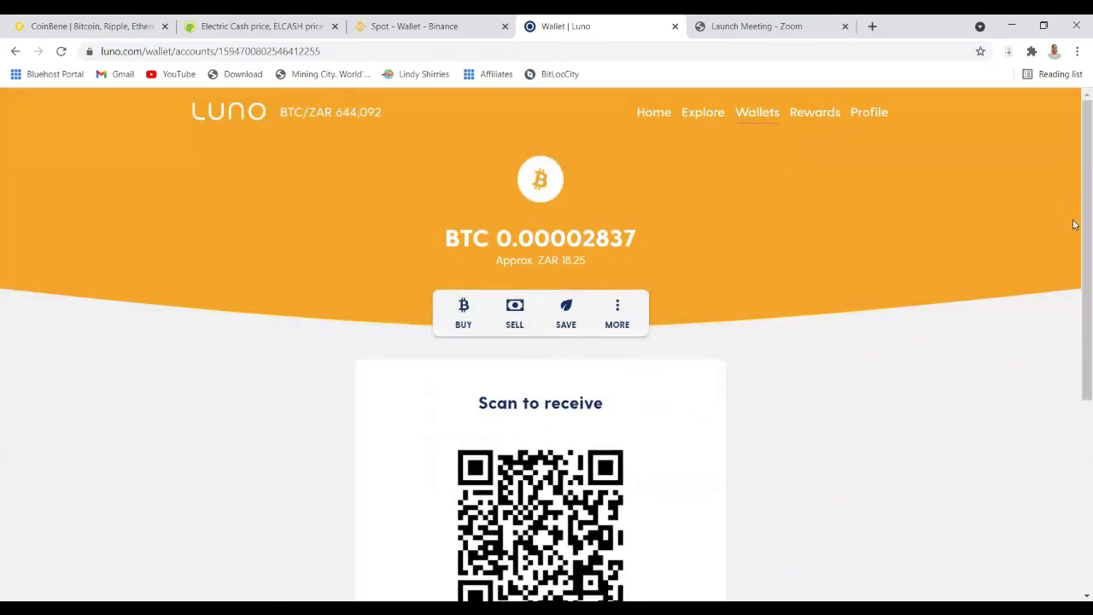
scroll(1076, 231, down, 4)
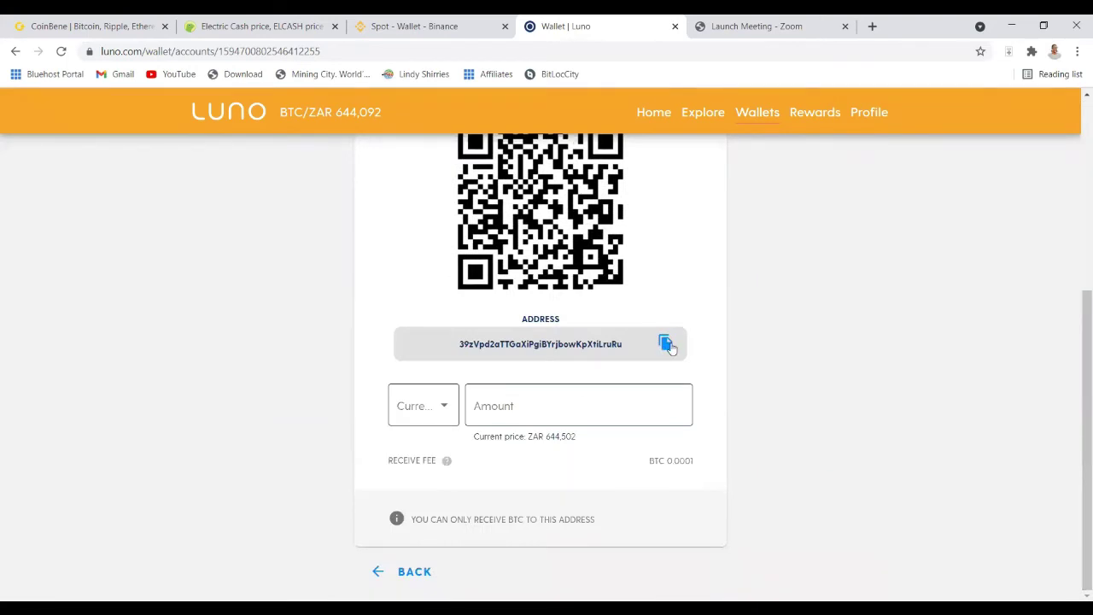
click(666, 343)
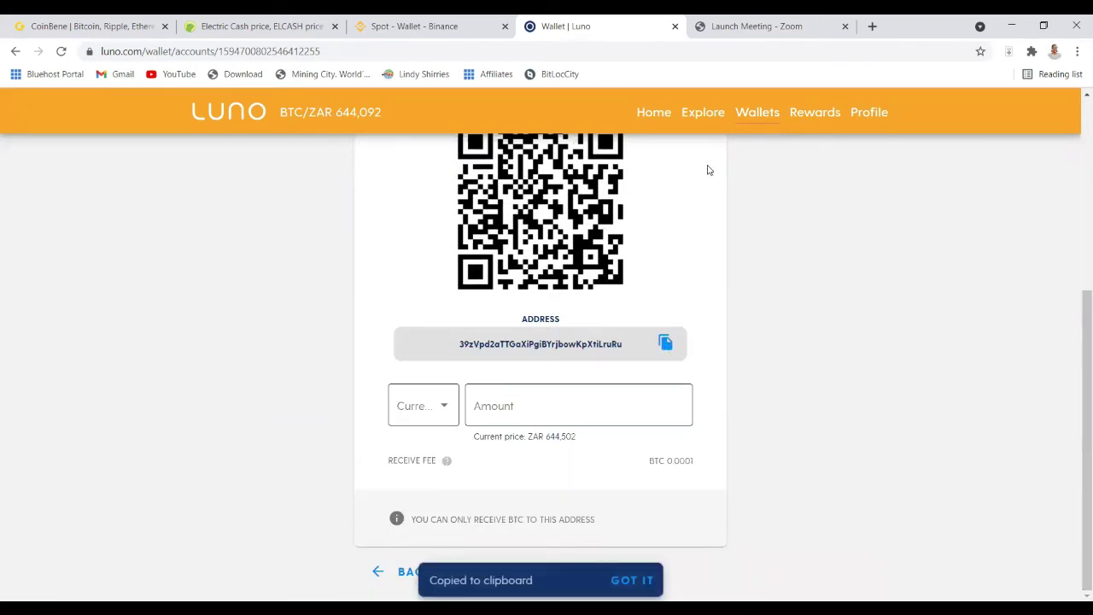
click(117, 27)
Step: Paste the Luno receive address, enter the PIN, and save the new withdrawal address
click(433, 343)
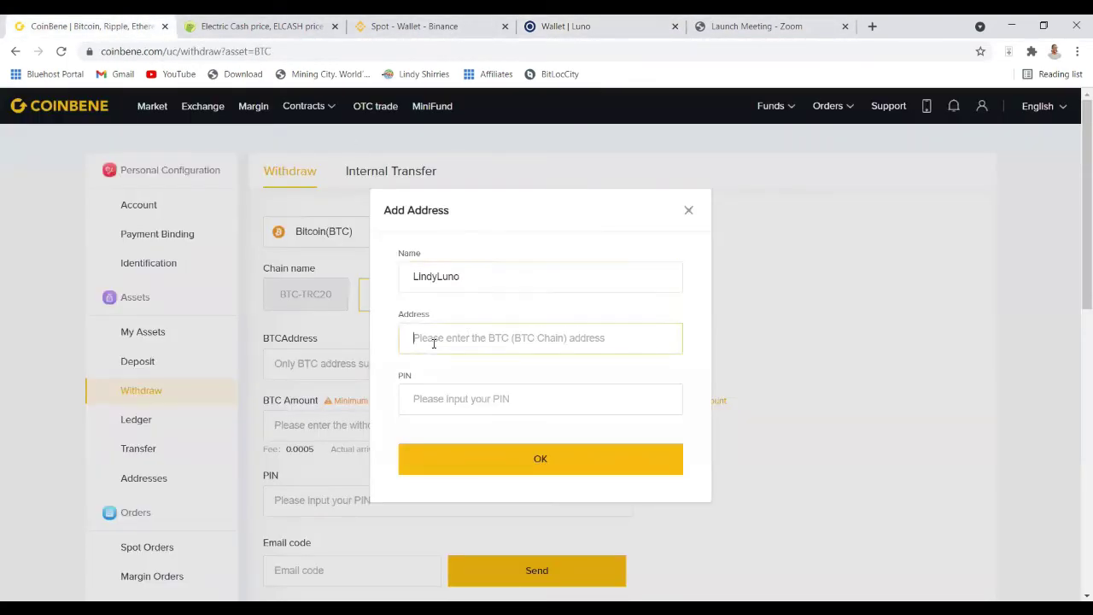
key(ctrl+v)
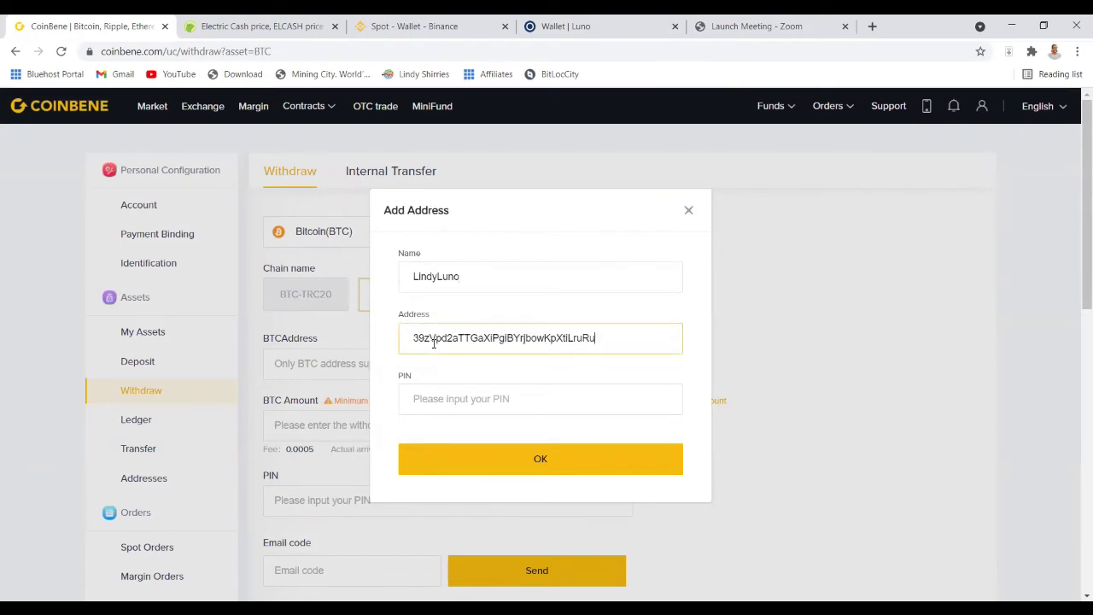
click(440, 395)
text(•)
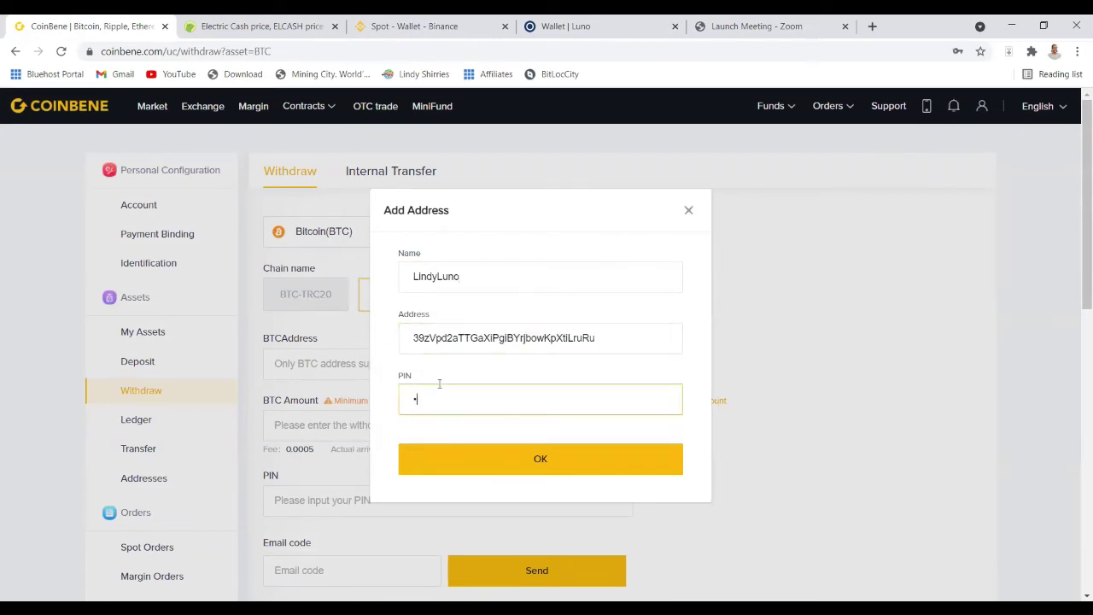
click(544, 466)
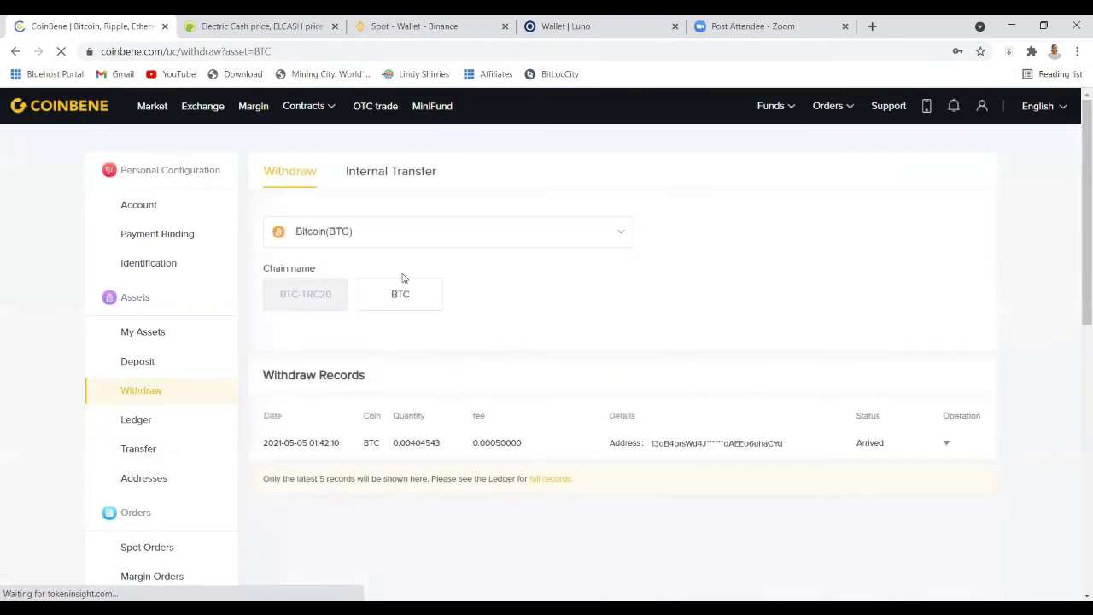
Step: Fill the BTC-chain withdrawal form with the saved Luno address, leaving the amount empty, then go to Luno
click(392, 309)
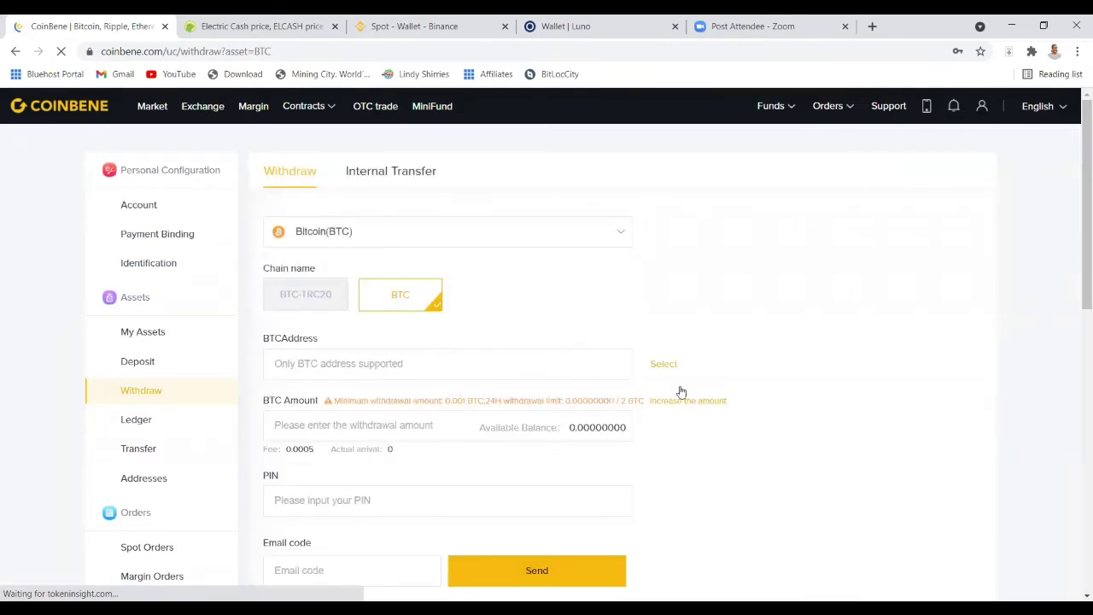
click(664, 367)
click(498, 404)
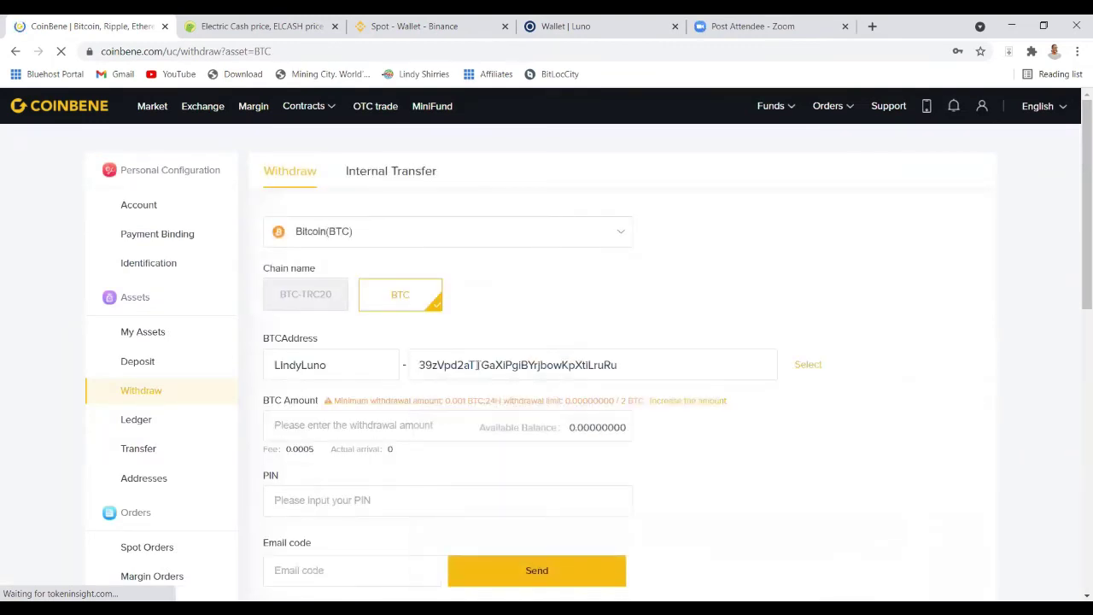
click(308, 426)
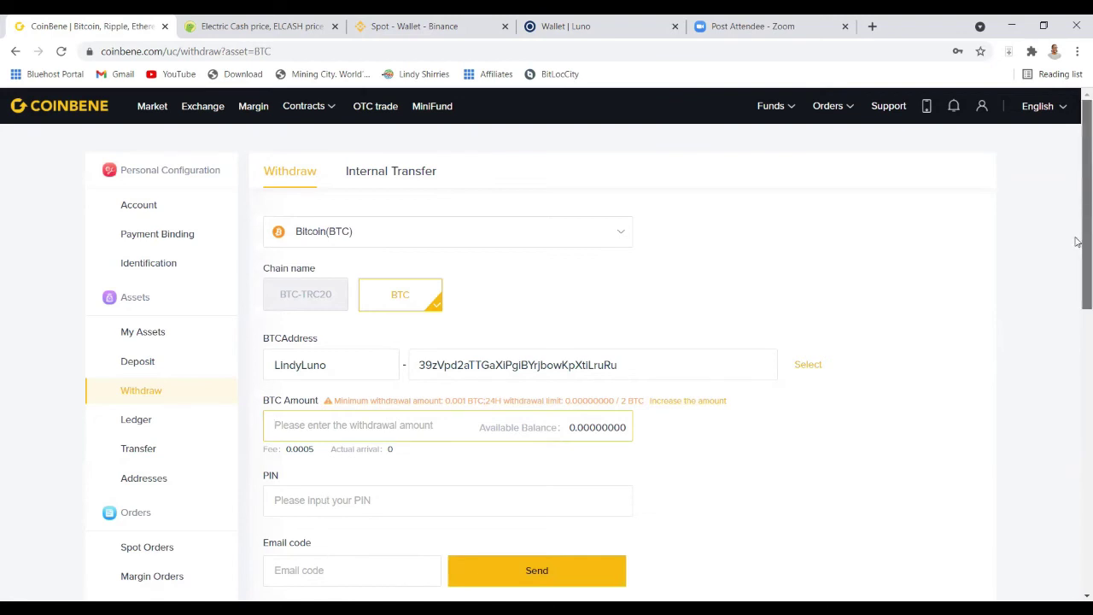
drag(1080, 208, 1080, 319)
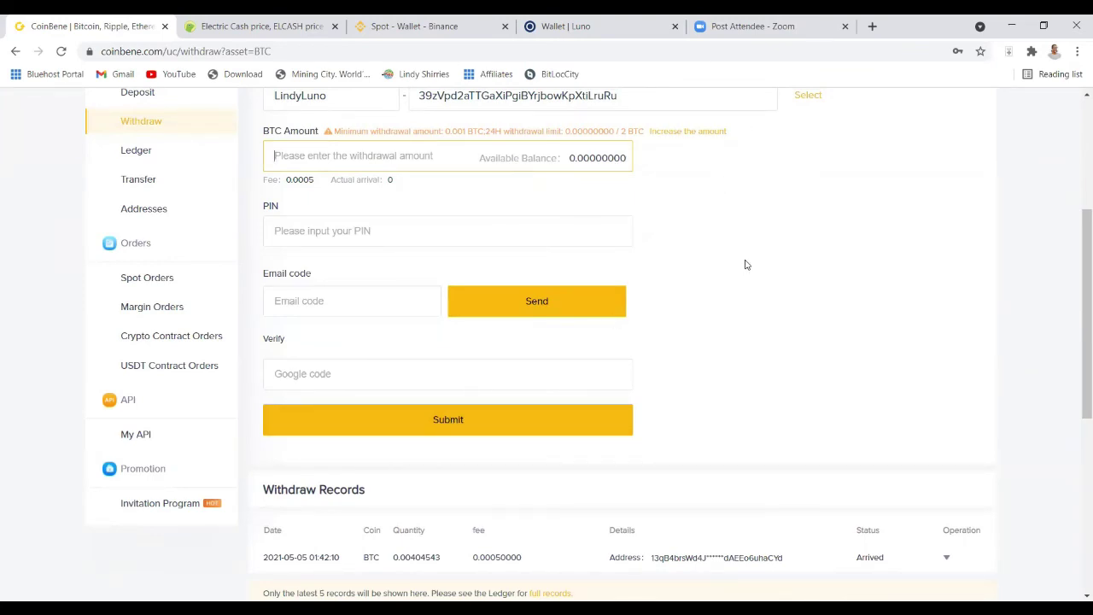
click(766, 282)
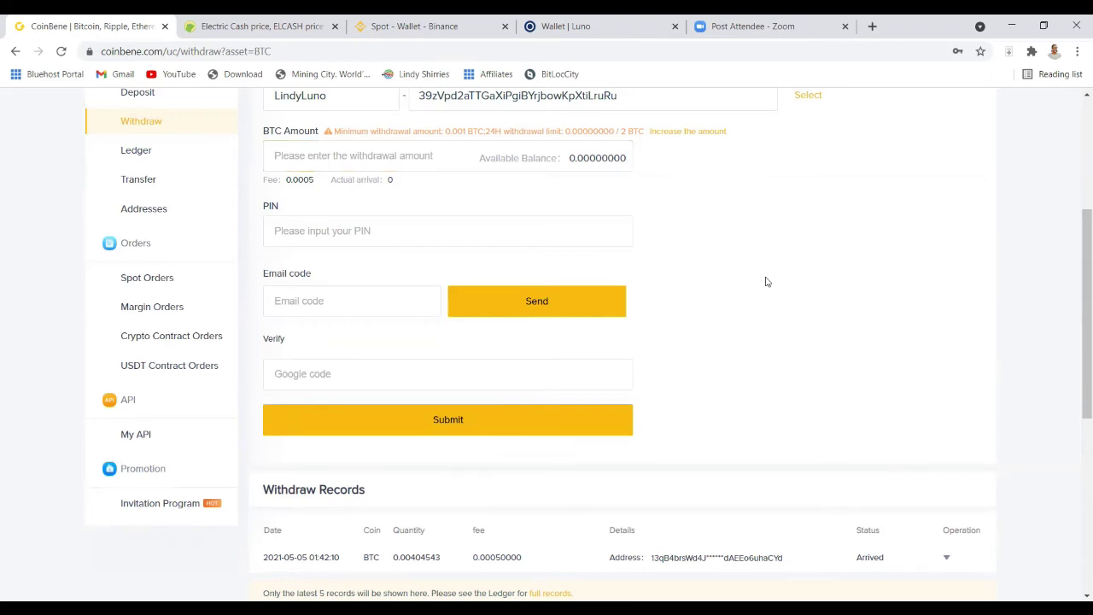
key(ctrl+4)
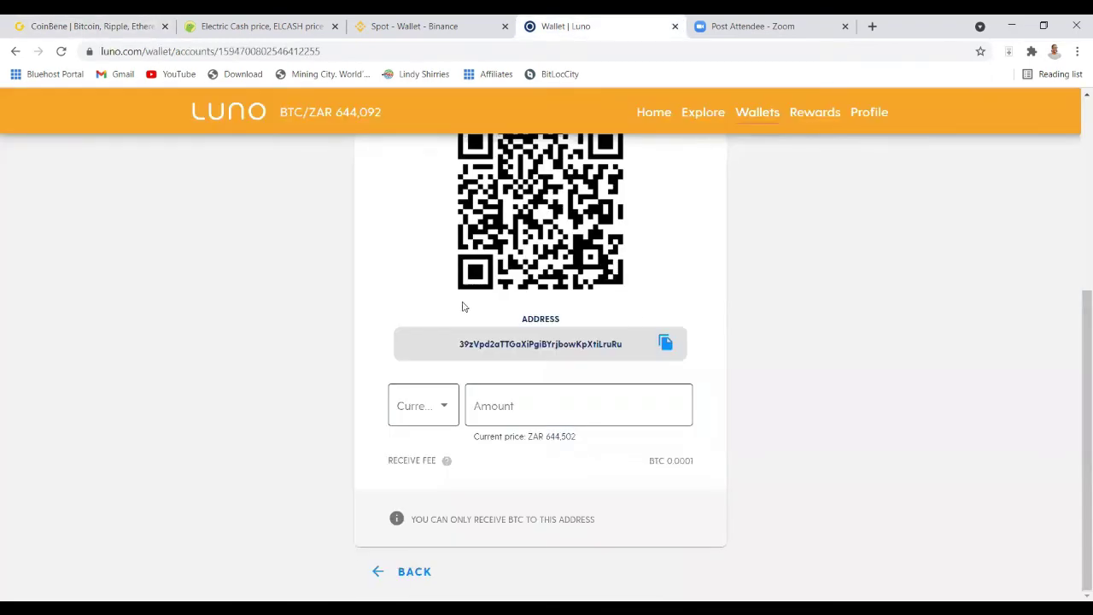
Step: Reopen Luno's BTC wallet via Home and Wallets and select its 0.00002837 balance figure
scroll(1078, 386, up, 4)
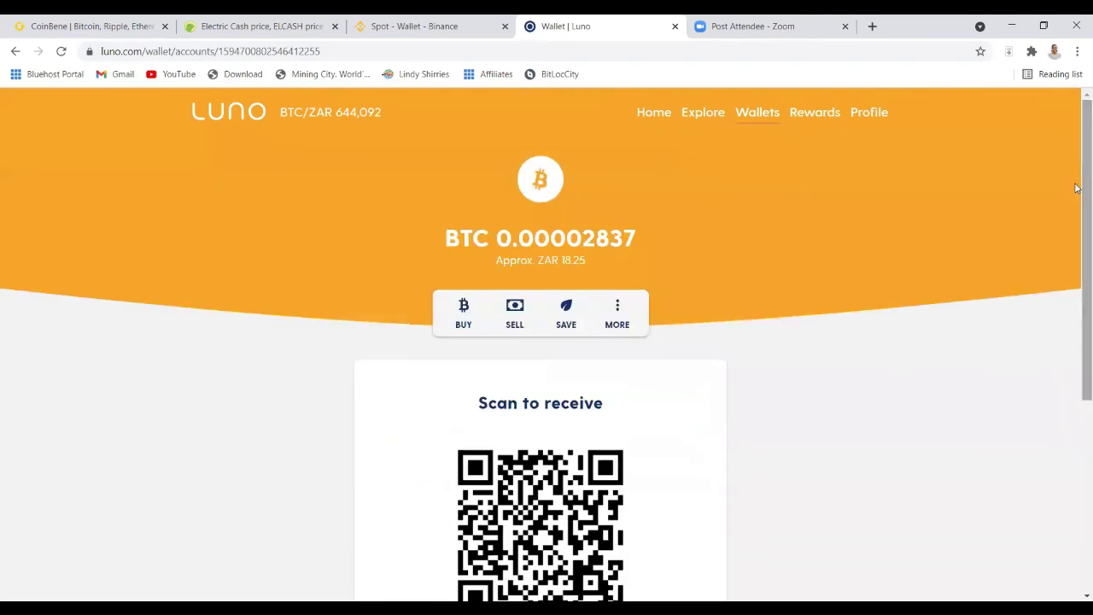
click(658, 120)
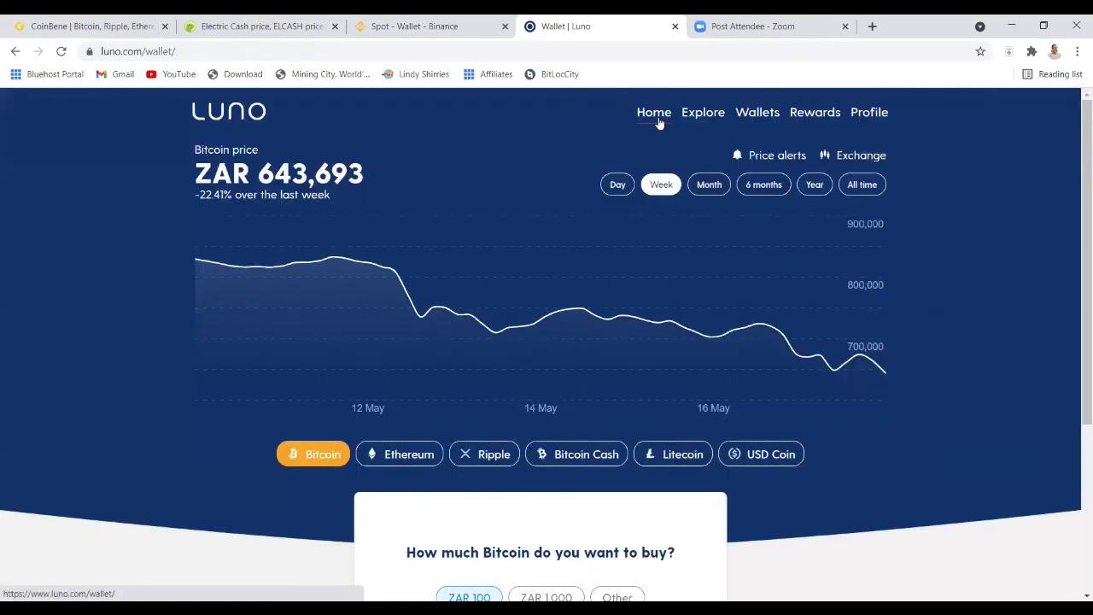
click(758, 114)
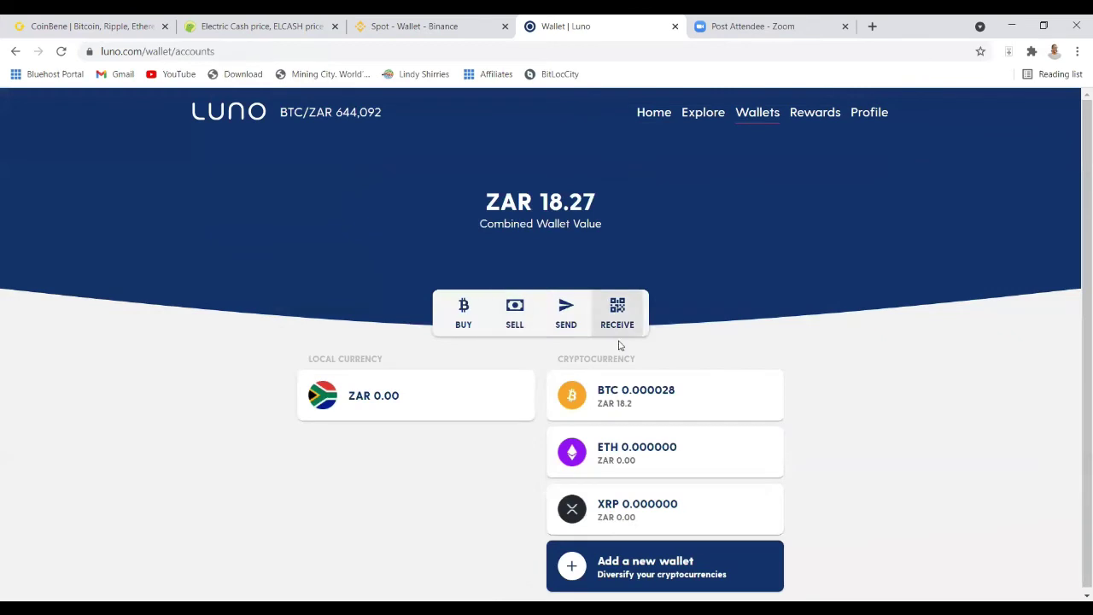
click(612, 400)
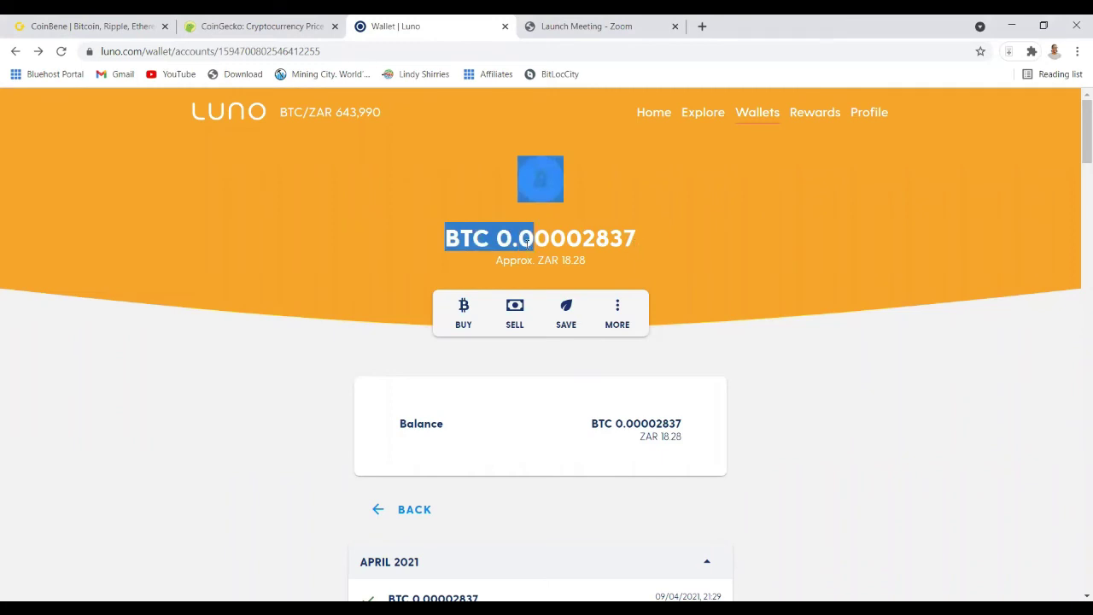
click(509, 242)
drag(500, 240, 635, 240)
key(ctrl+c)
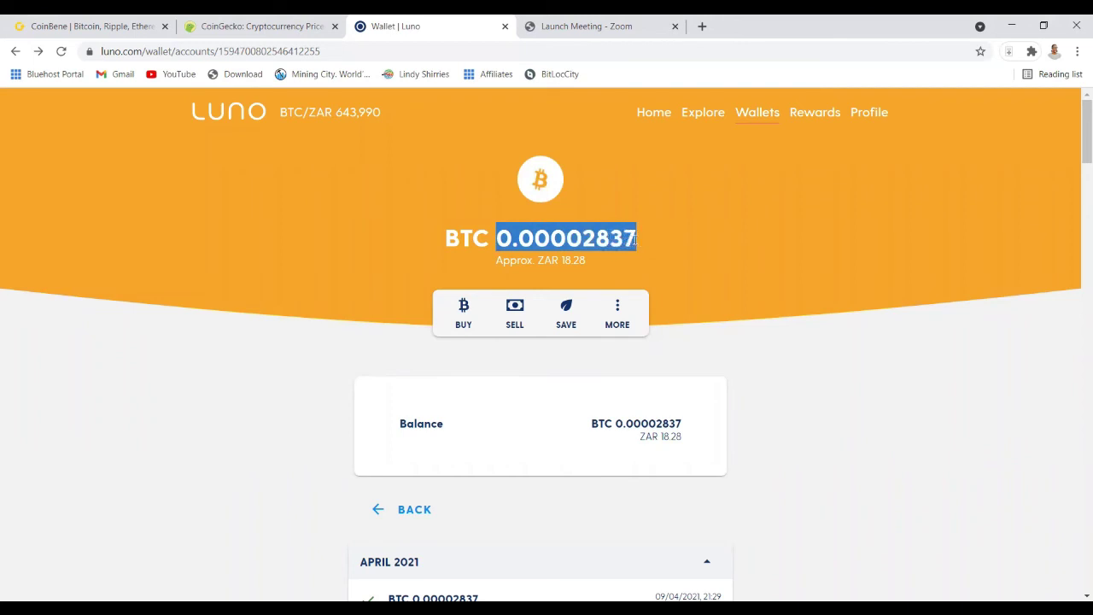
Step: Attempt to sell 0.00002837 BTC for ZAR, hit the minimum-amount rejection, then return to Wallets
click(512, 315)
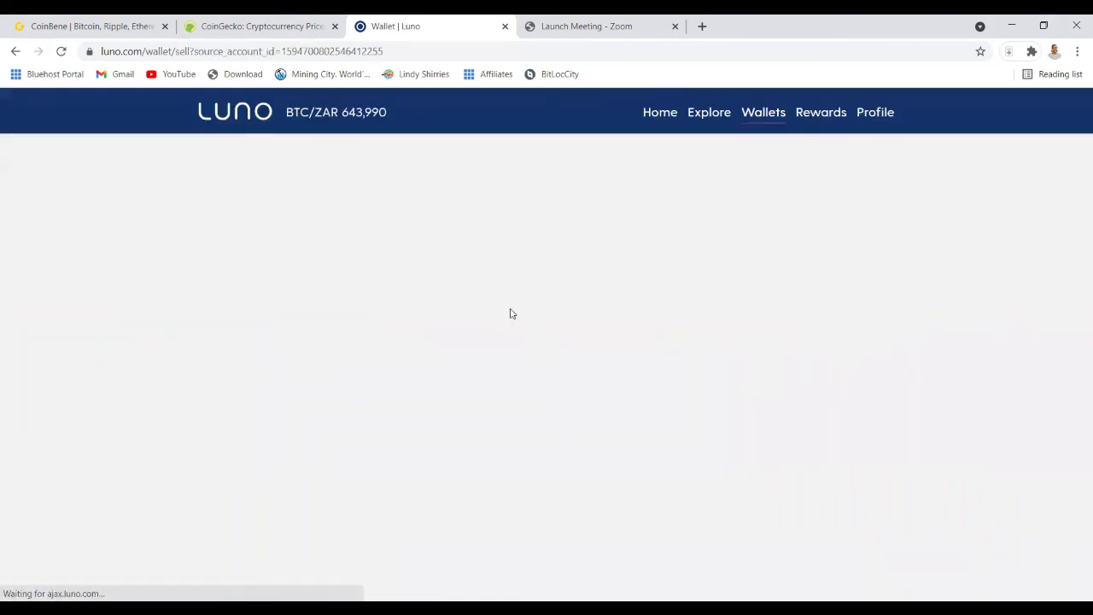
click(481, 280)
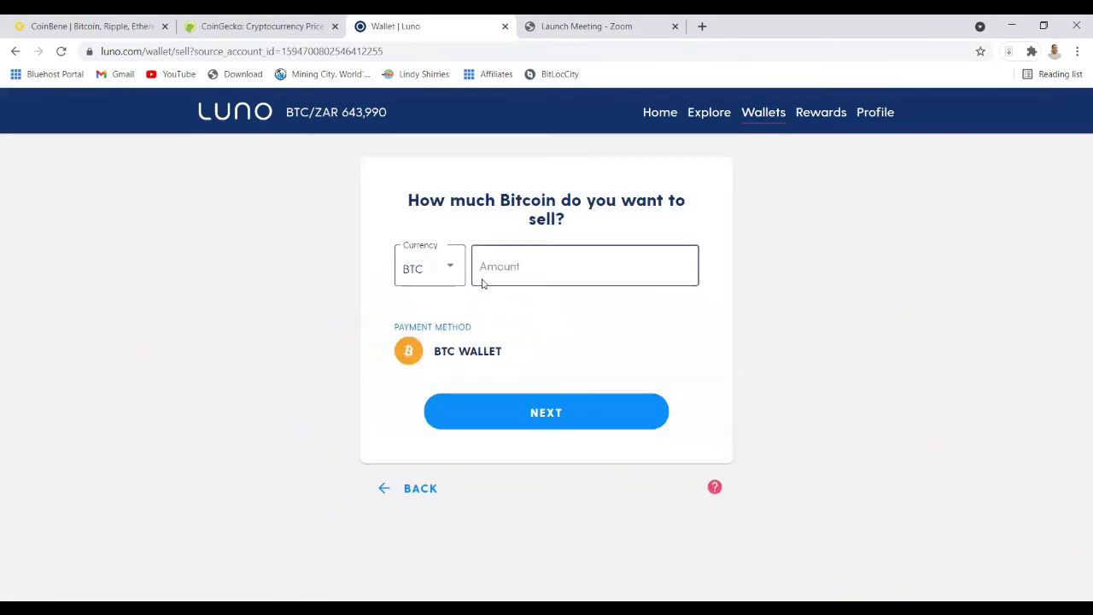
click(483, 272)
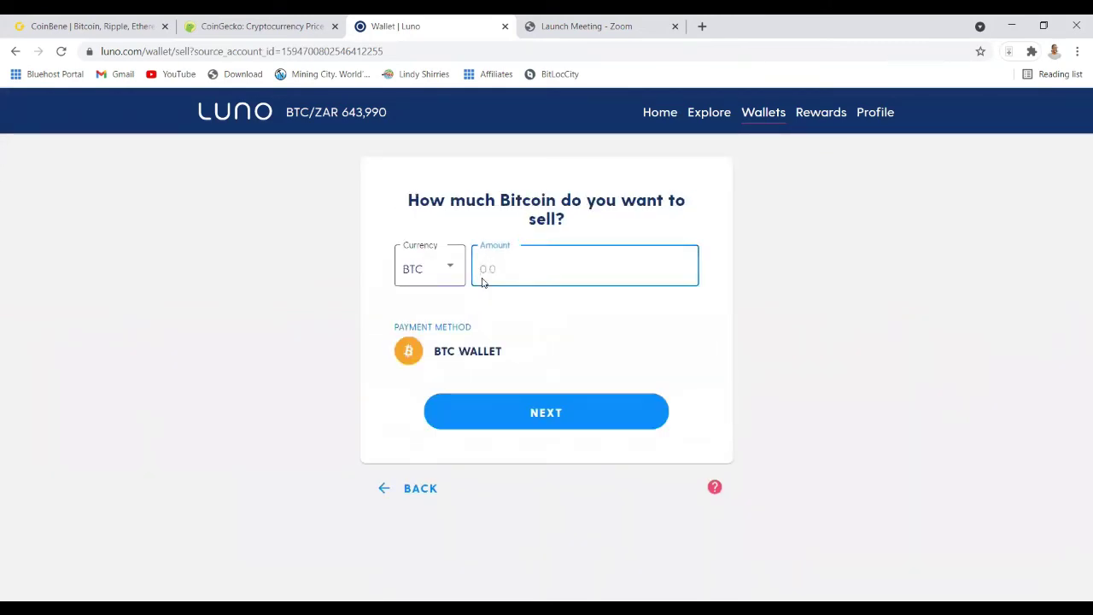
key(ctrl+v)
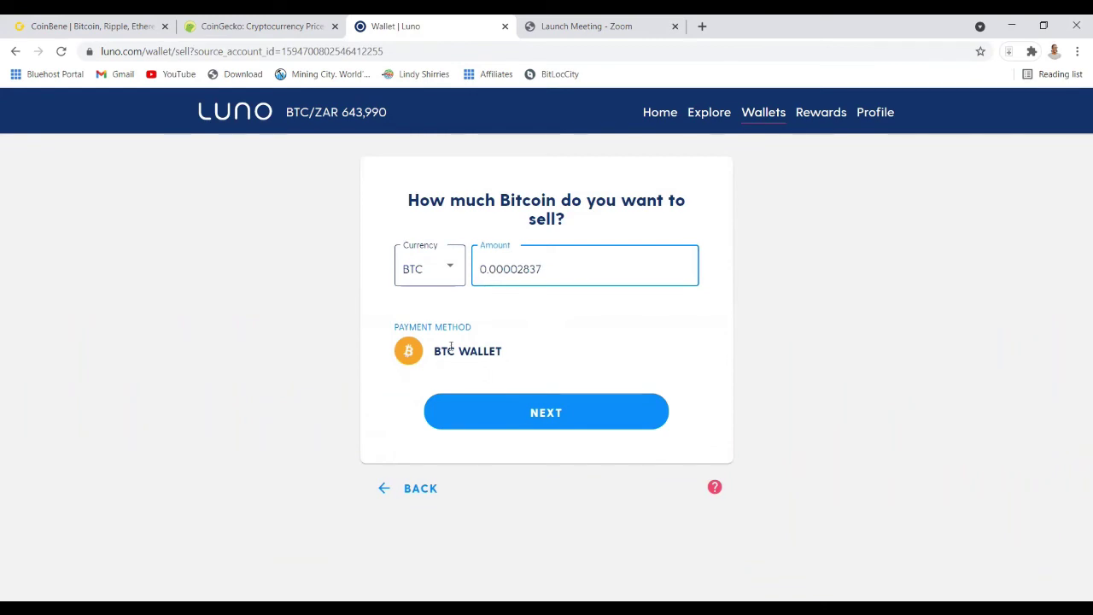
click(537, 417)
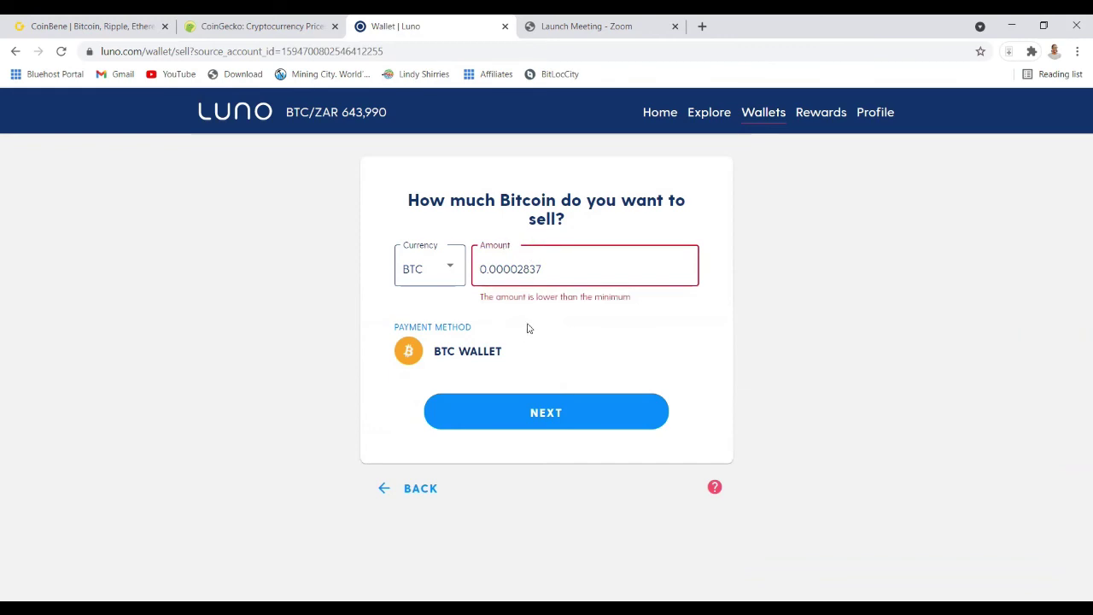
click(763, 120)
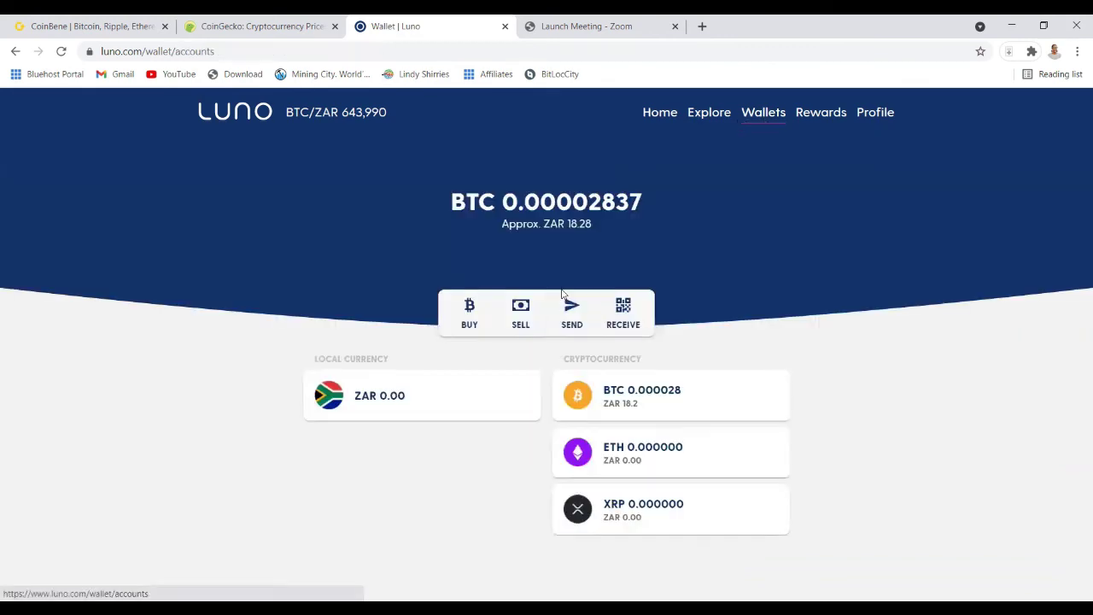
Step: From the ZAR wallet's Withdraw, open Add new bank details with region South Africa, leaving Bank unchosen
click(350, 405)
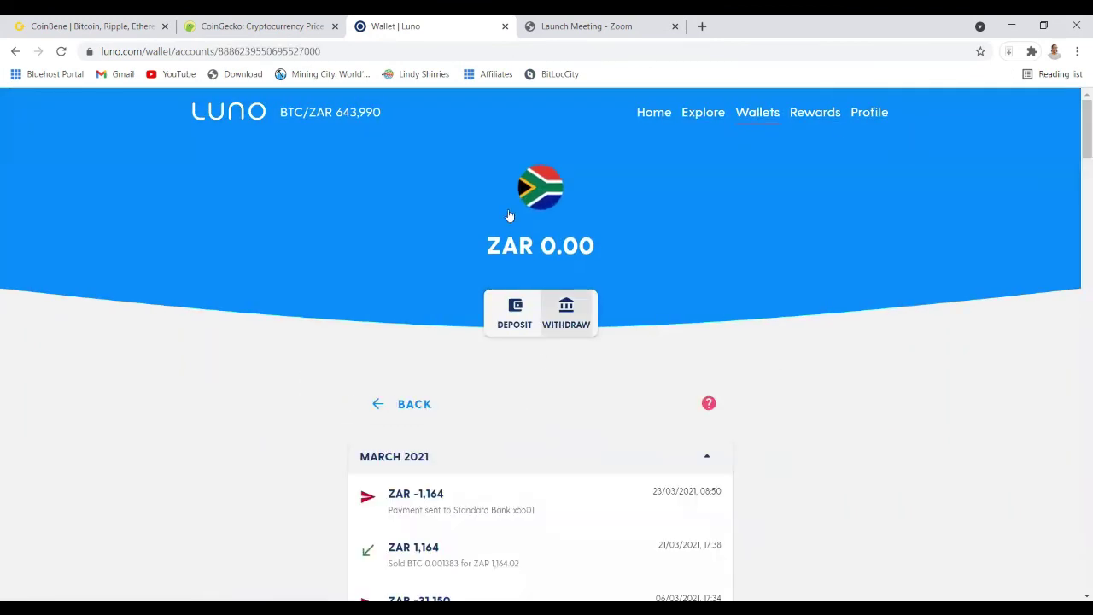
click(569, 325)
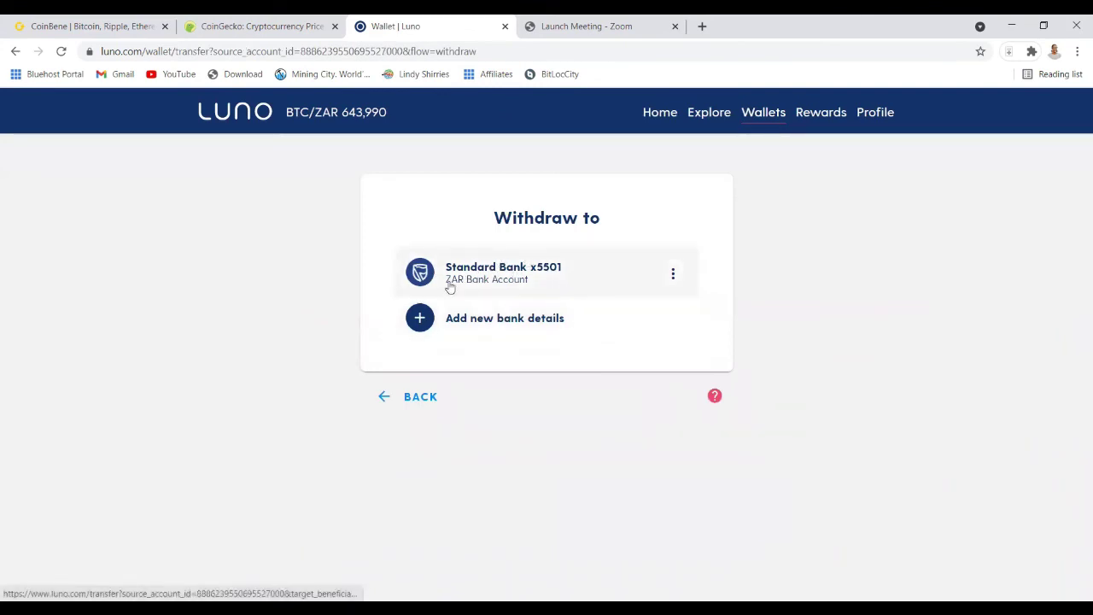
click(501, 317)
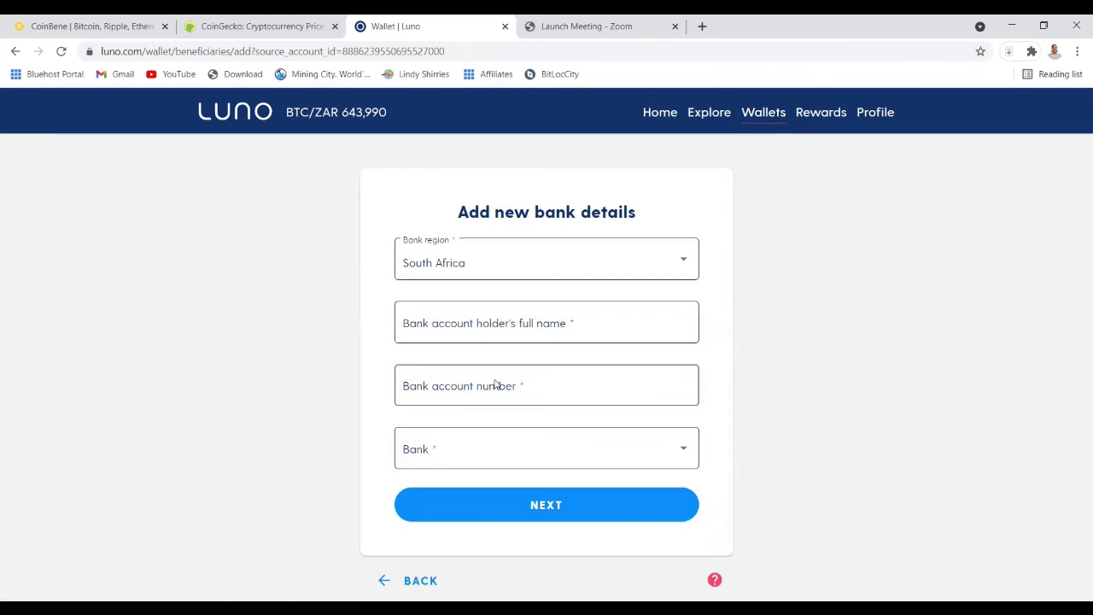
click(467, 254)
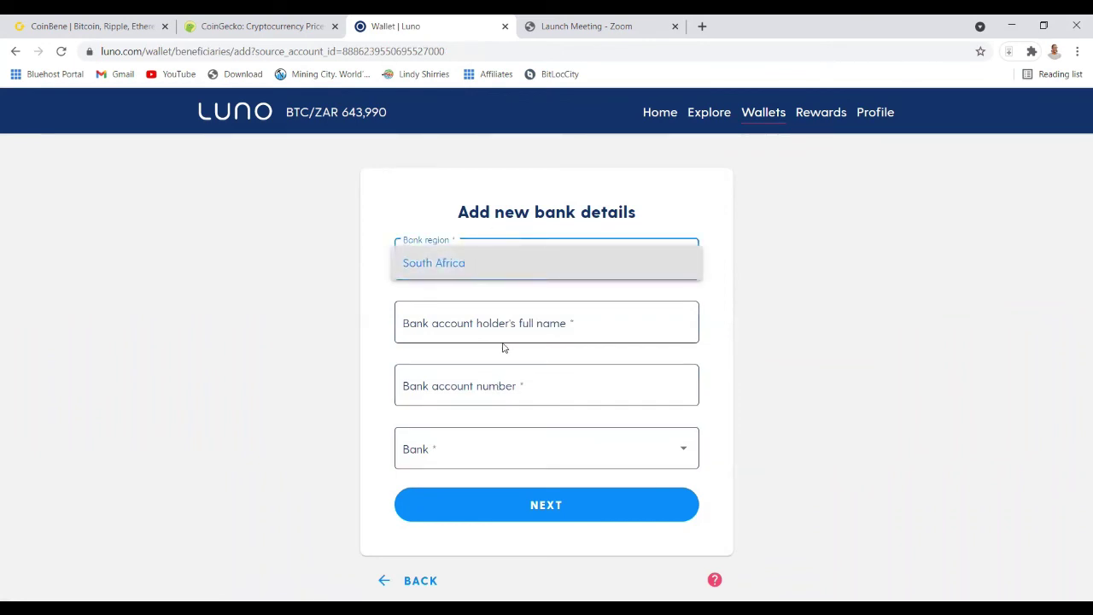
click(487, 457)
click(676, 451)
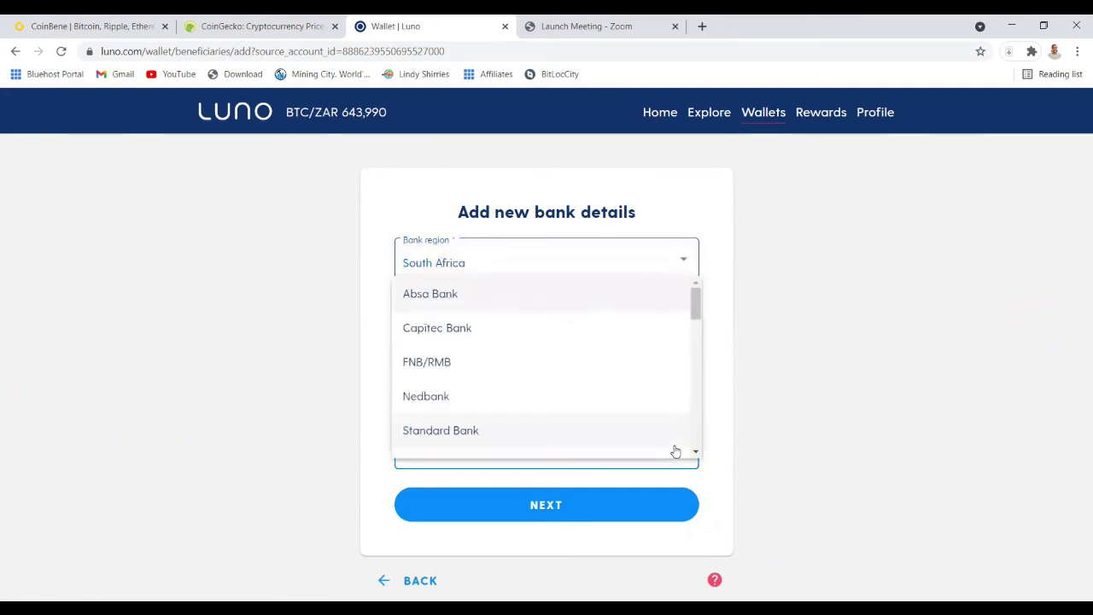
drag(696, 312, 728, 472)
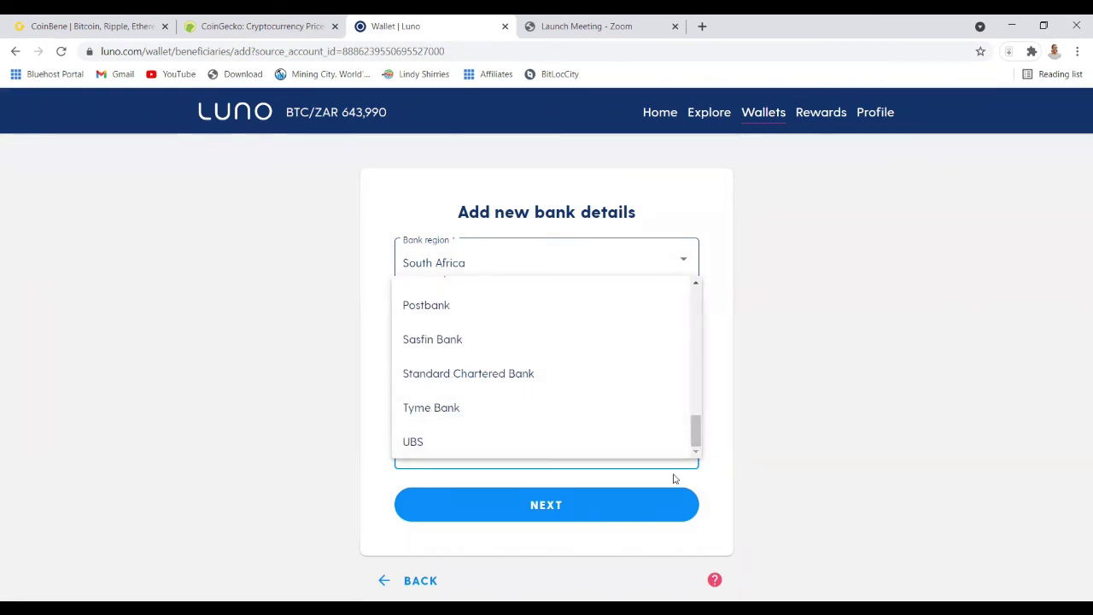
click(804, 409)
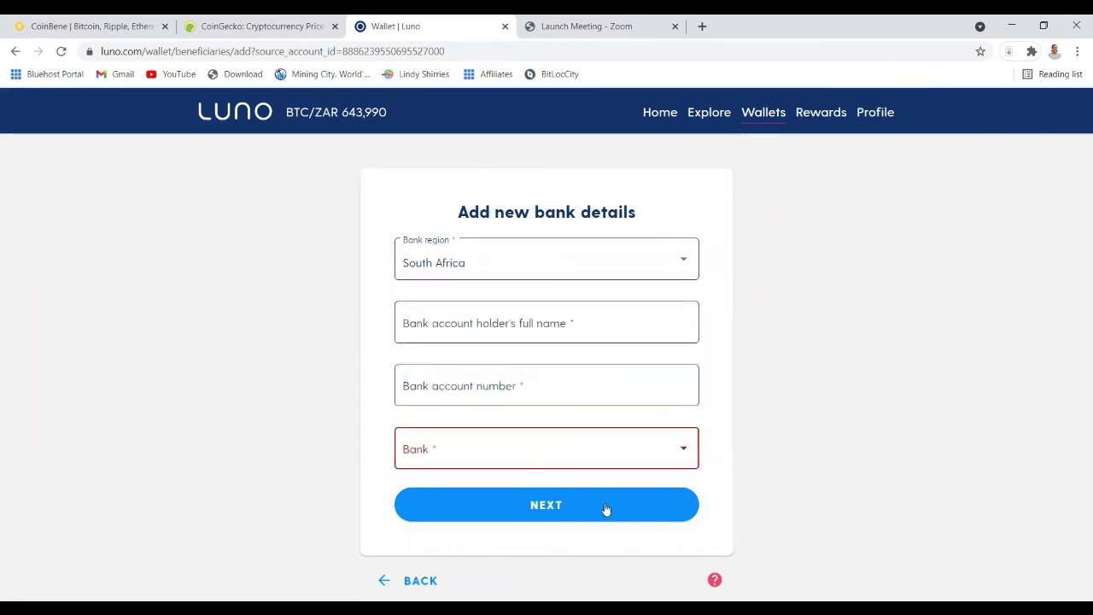
Step: Start a ZAR withdrawal to the saved Standard Bank account and reach the Amount field
click(764, 118)
click(386, 392)
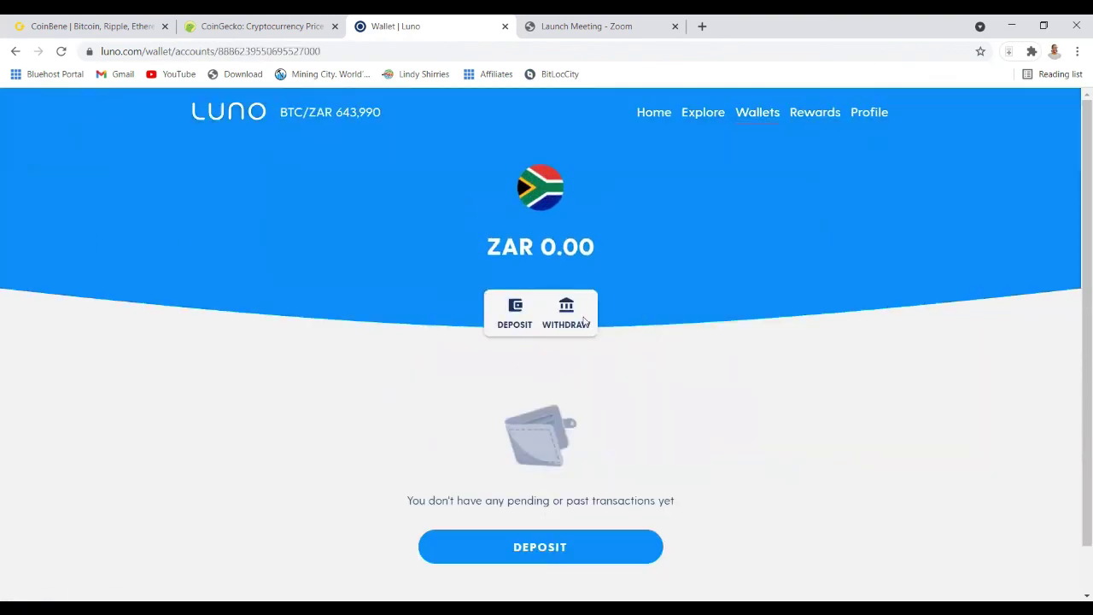
click(565, 309)
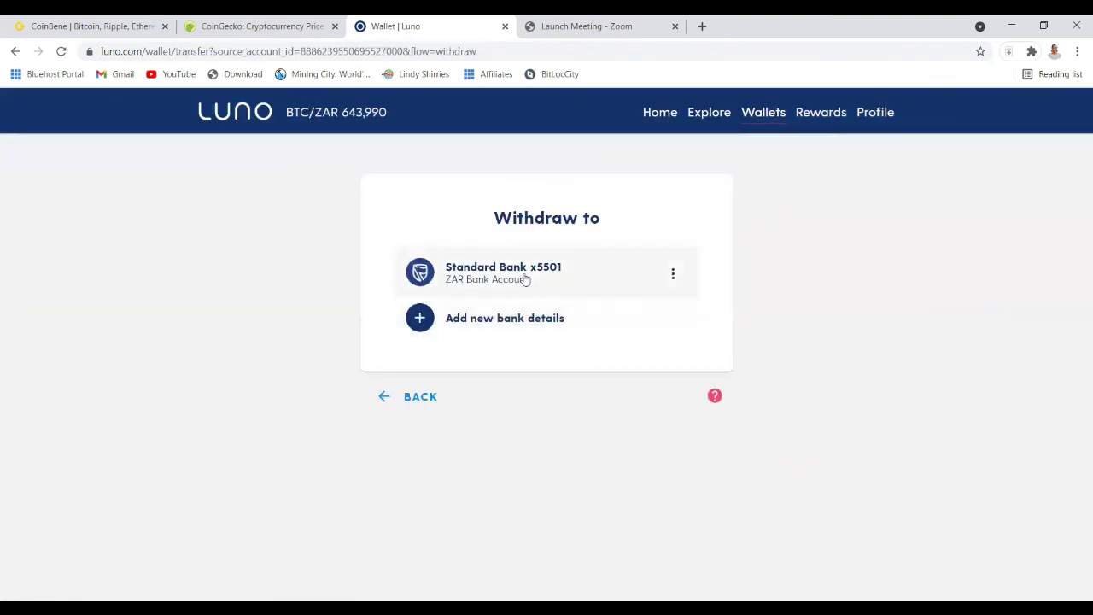
click(521, 278)
click(550, 296)
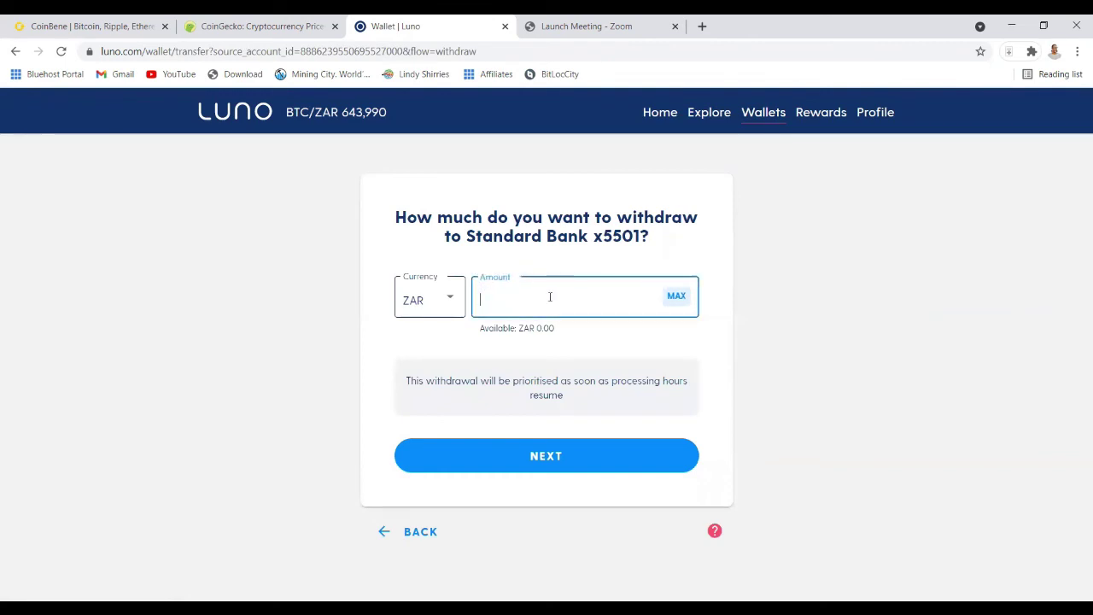